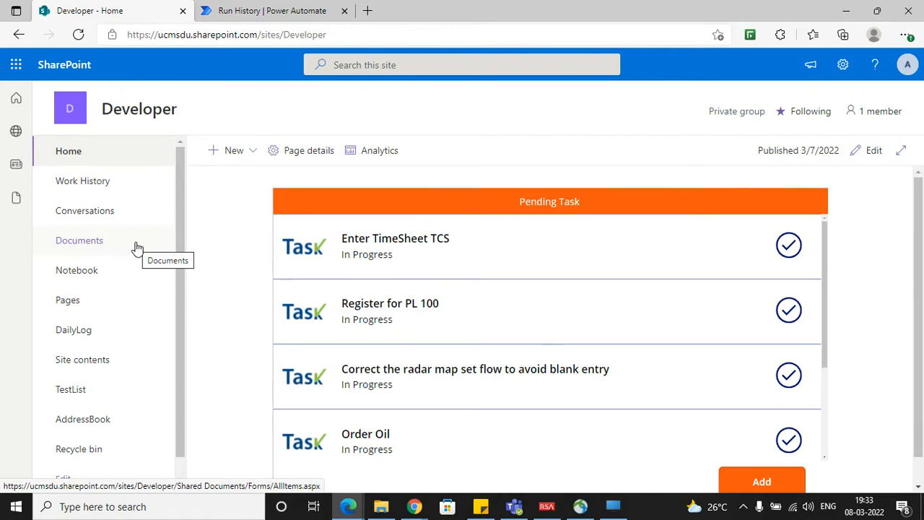
Step: Close the Run History page and open the AddressBook list from the Developer site's contents
click(107, 357)
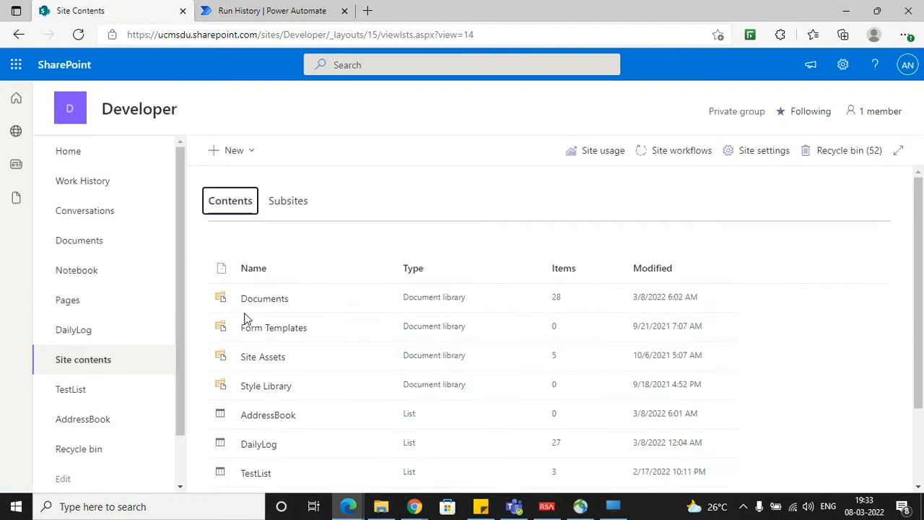
click(344, 10)
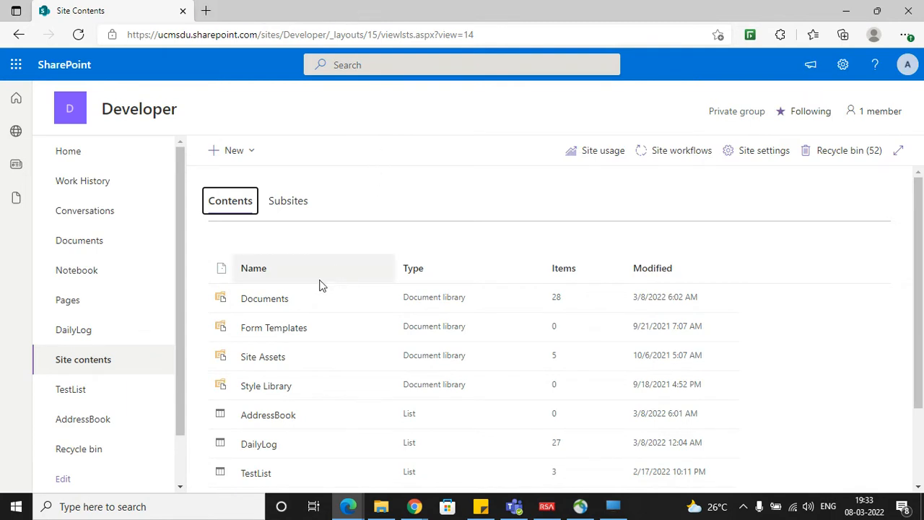
scroll(322, 286, down, 2)
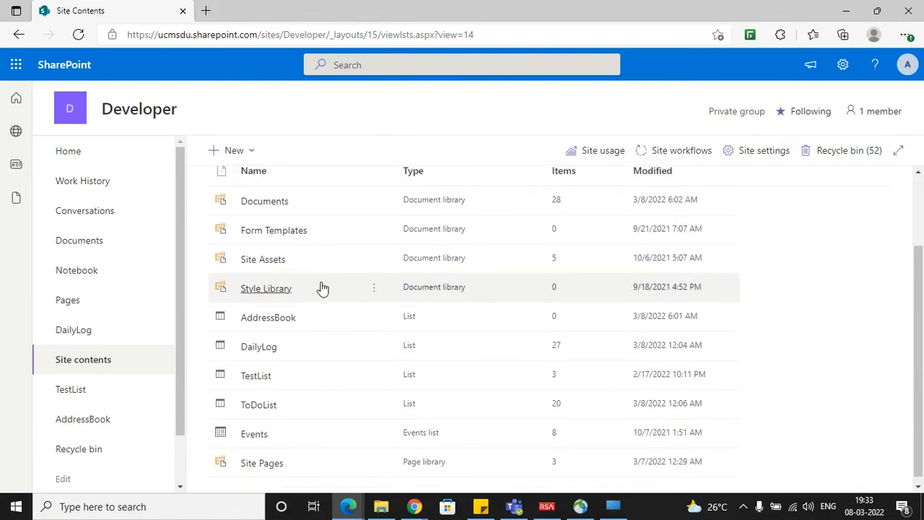
click(293, 322)
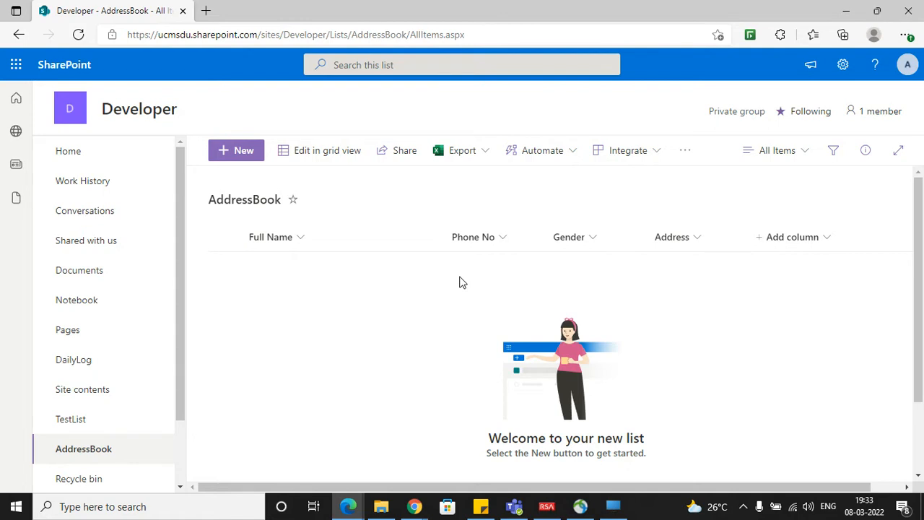
Step: Create a new Excel workbook in the ExcelSheet folder of the site's Documents library
click(98, 280)
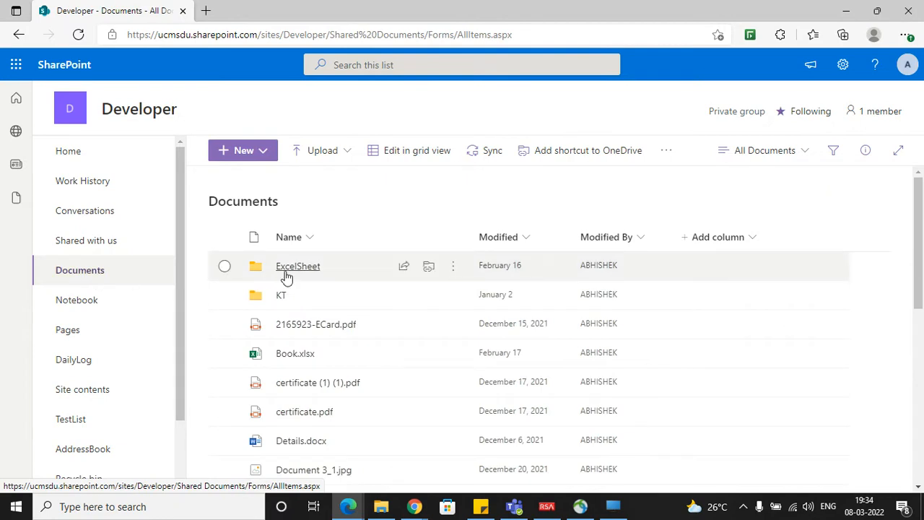
click(294, 267)
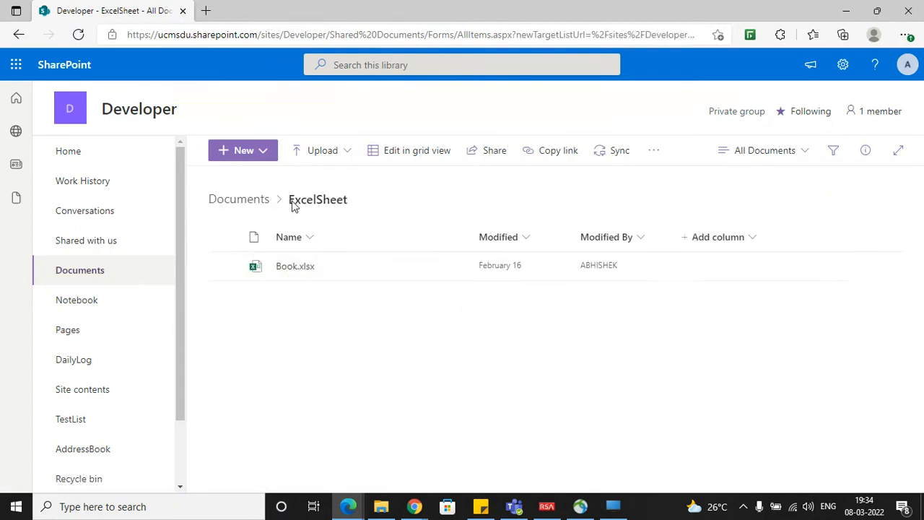
click(264, 151)
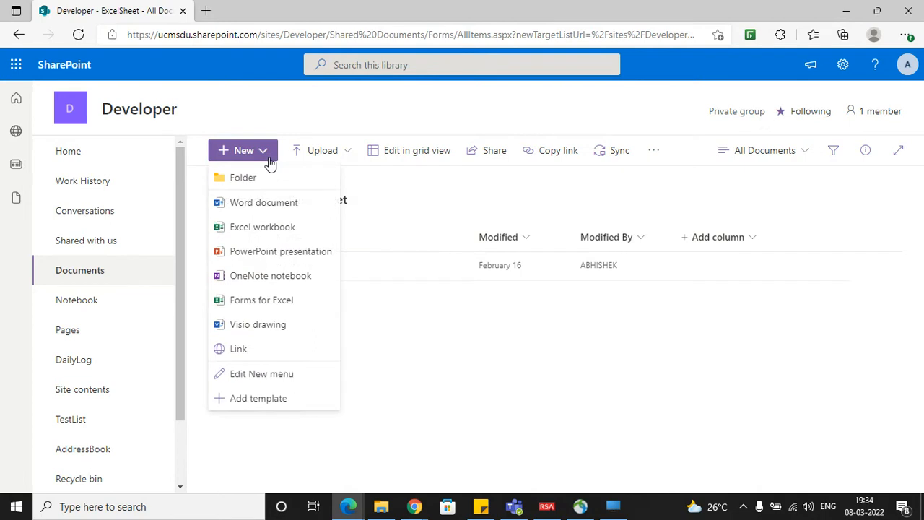
click(276, 228)
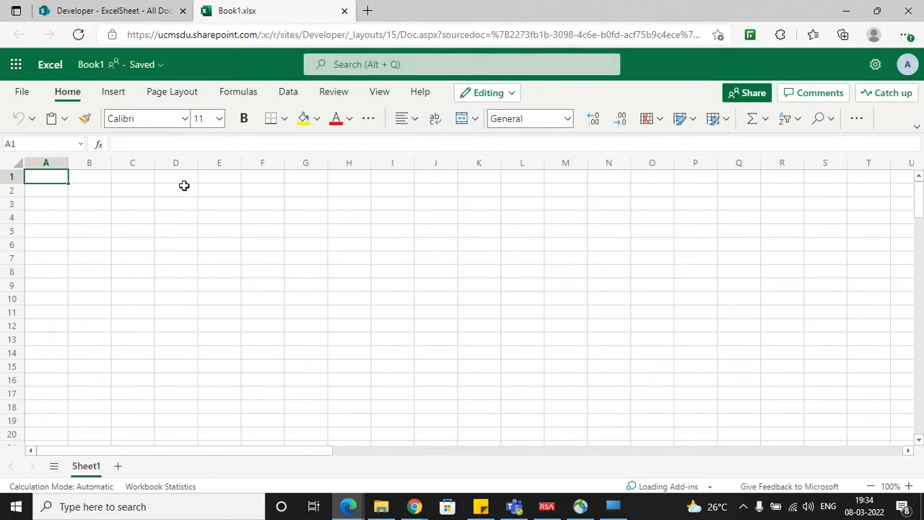
Step: Return to the SharePoint site and open the AddressBook list to check its column names
click(144, 21)
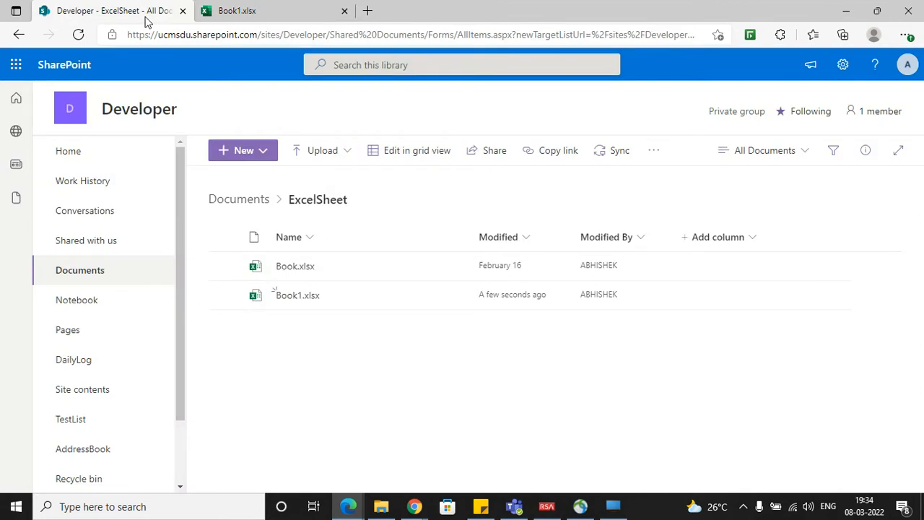
scroll(109, 365, down, 1)
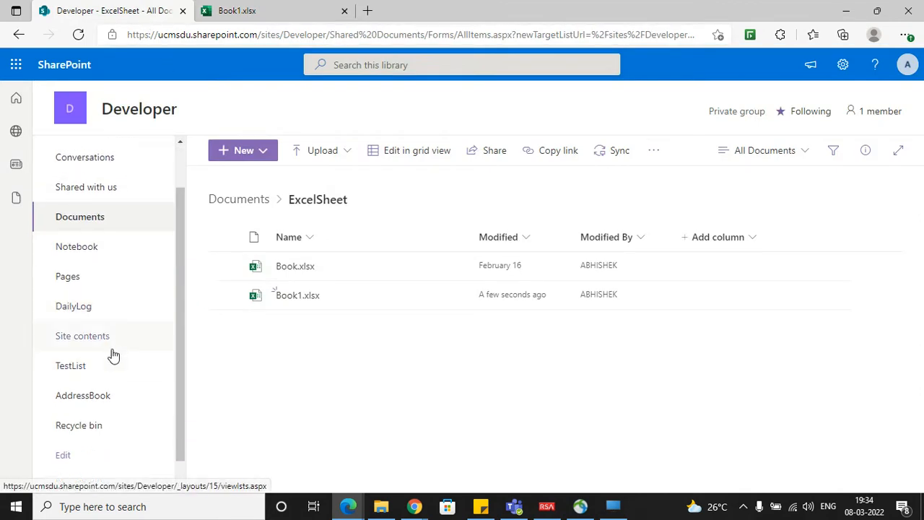
click(110, 404)
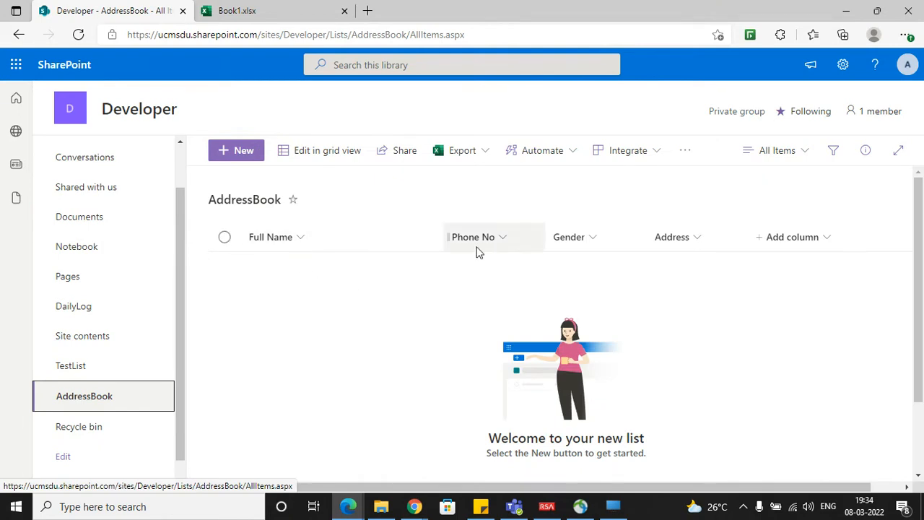
Step: Switch to the Book1 workbook, enter the header Full Name in cell A1 and widen column A
click(244, 15)
text(F)
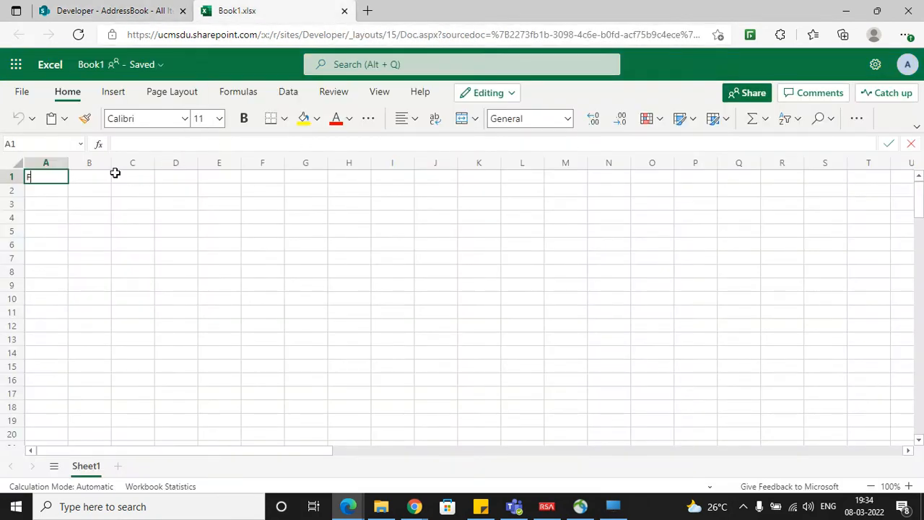
text(ull Name)
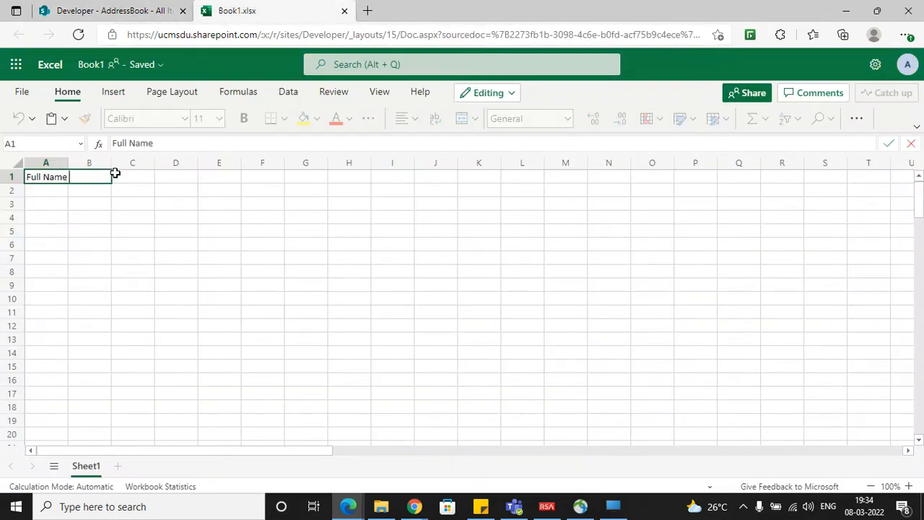
key(Tab)
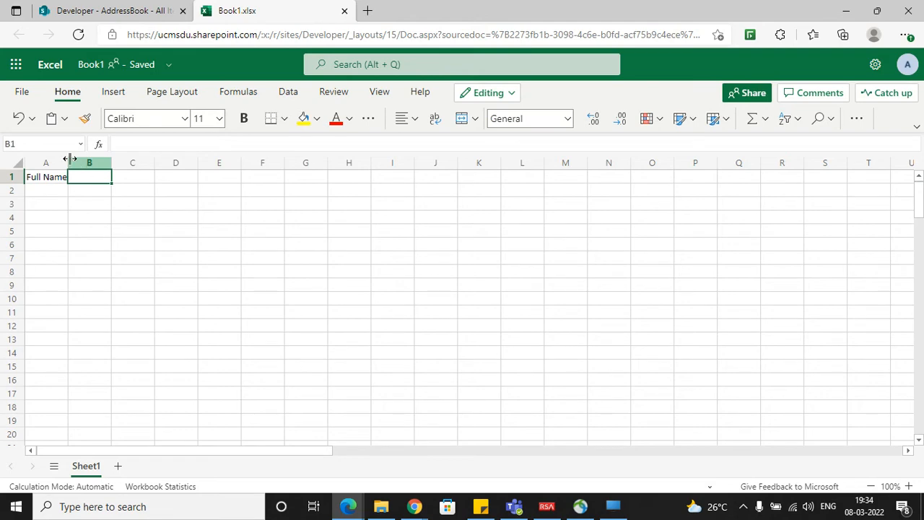
drag(69, 162, 99, 165)
Step: Compare with the AddressBook list columns and enter the header Phone NO in cell B1 of Book1
click(156, 16)
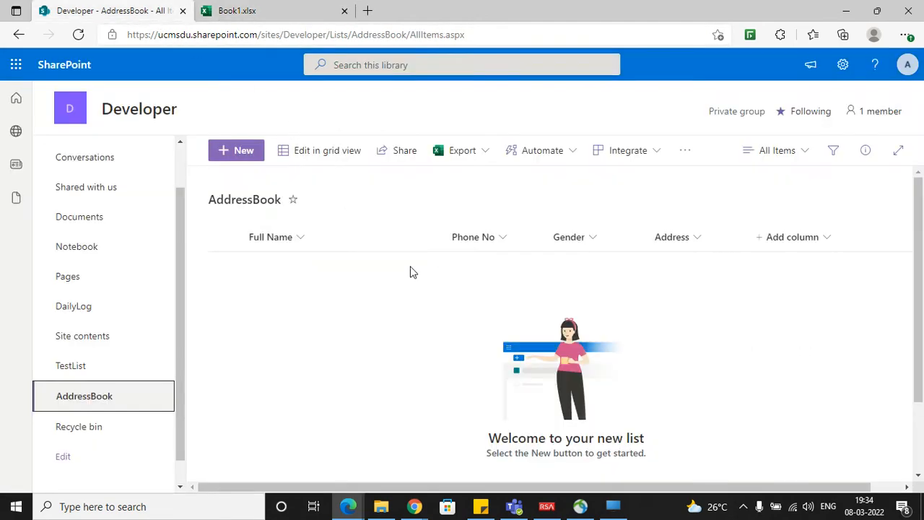
click(230, 16)
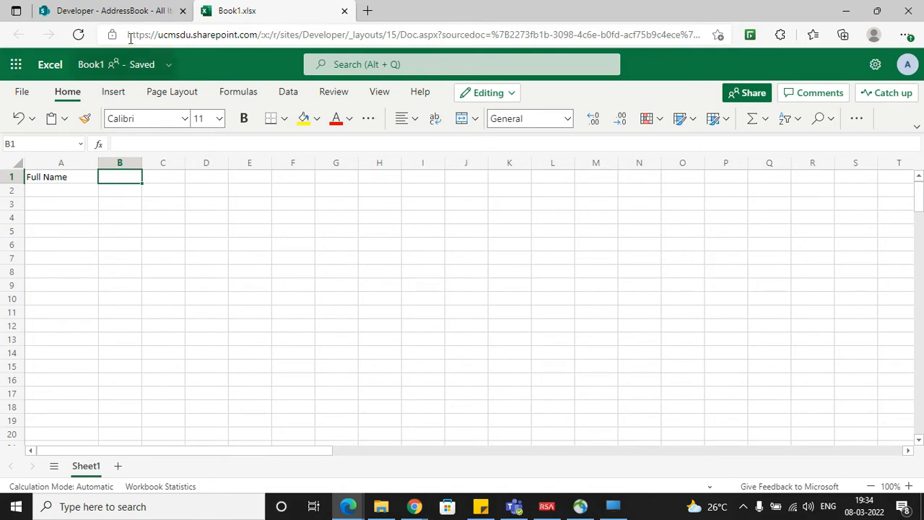
click(123, 13)
click(225, 12)
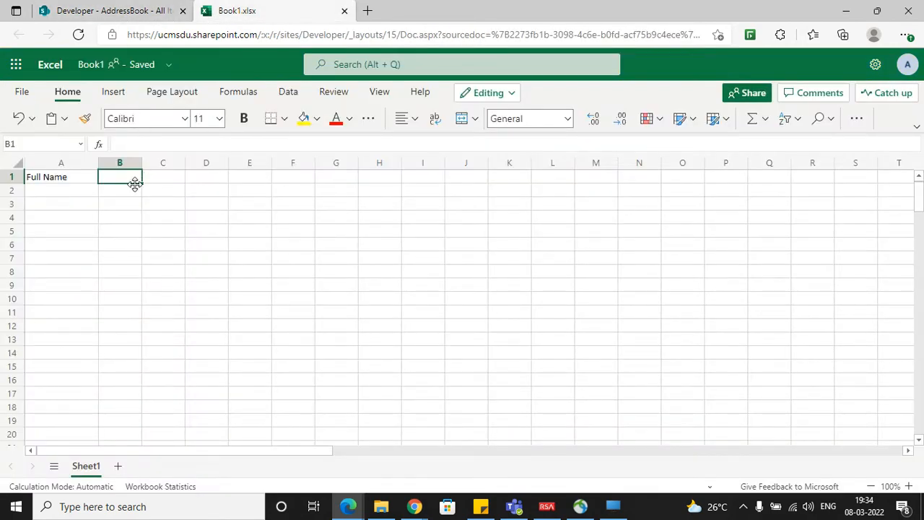
text(Pn)
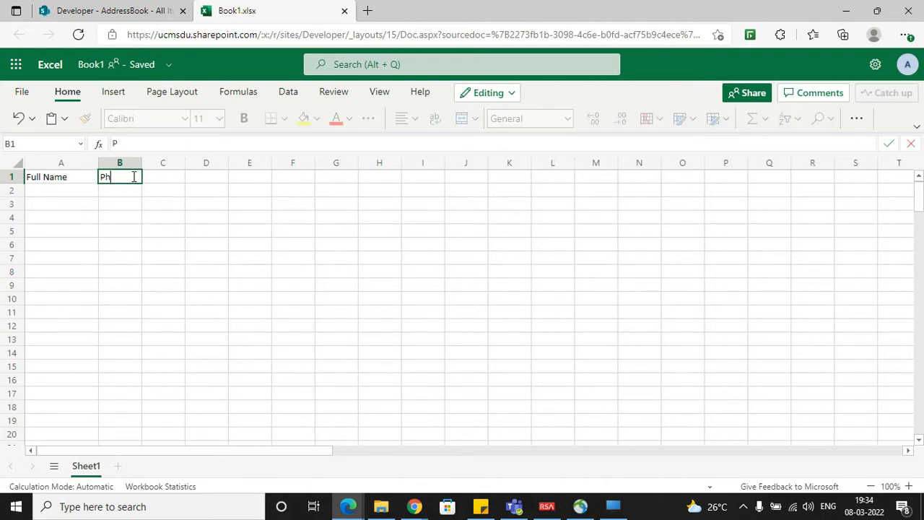
text(one NO)
click(114, 12)
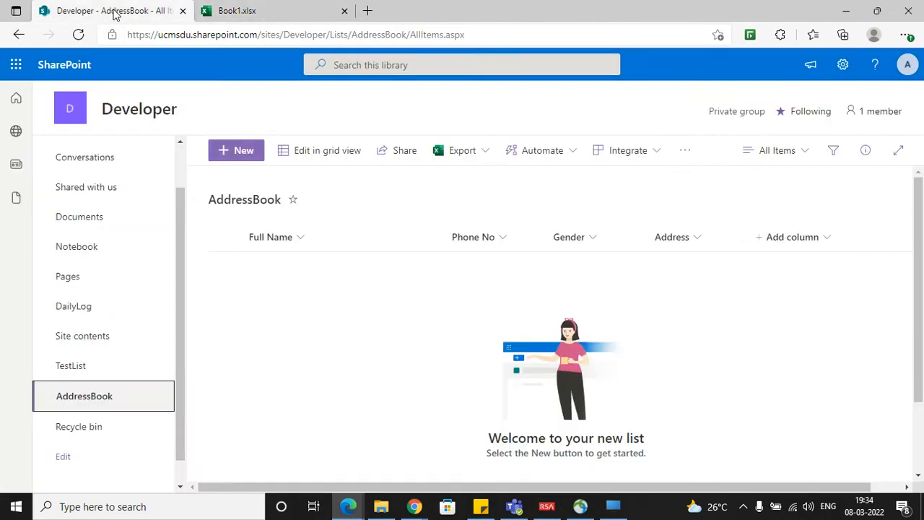
click(249, 9)
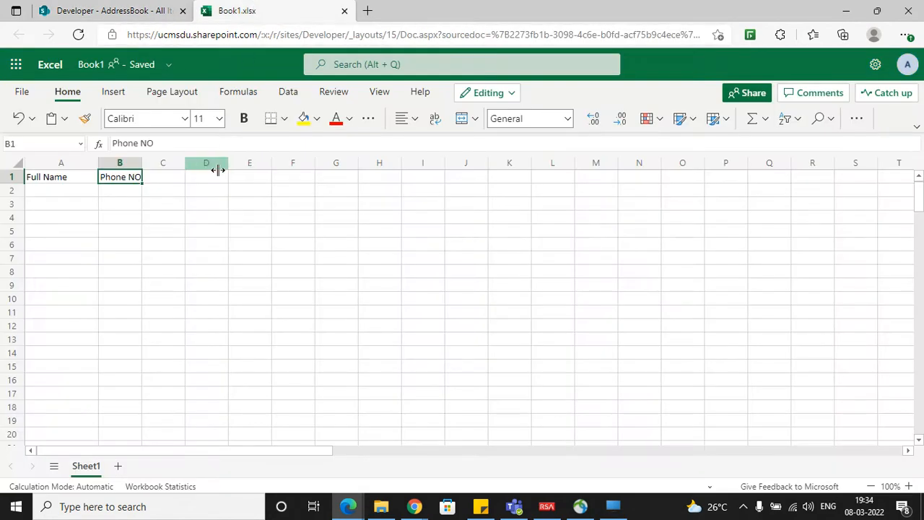
Step: Enter the headers Gender in cell C1 and Location in cell D1
click(164, 177)
text(Gen)
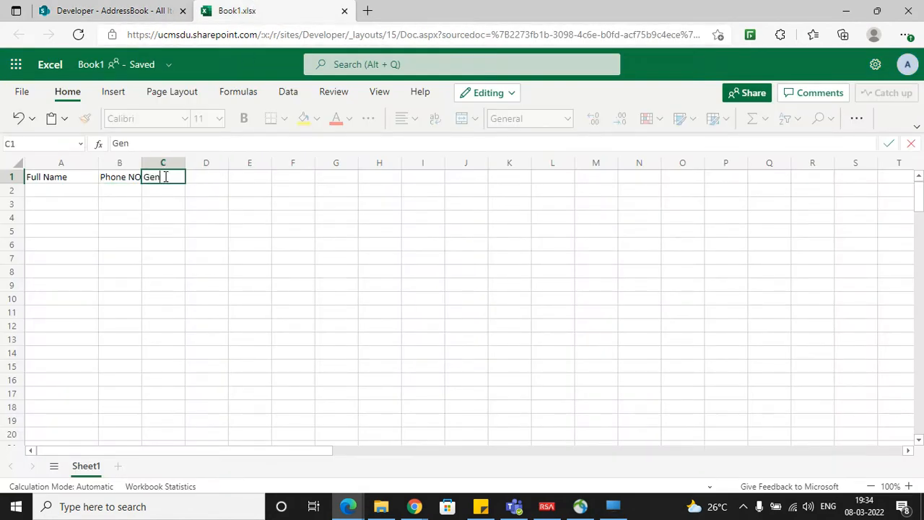
text(der)
key(Tab)
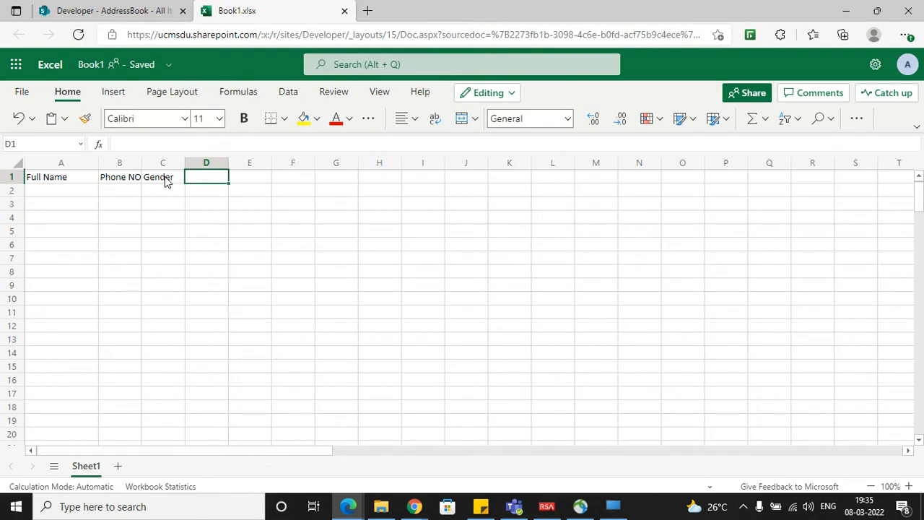
text(Location)
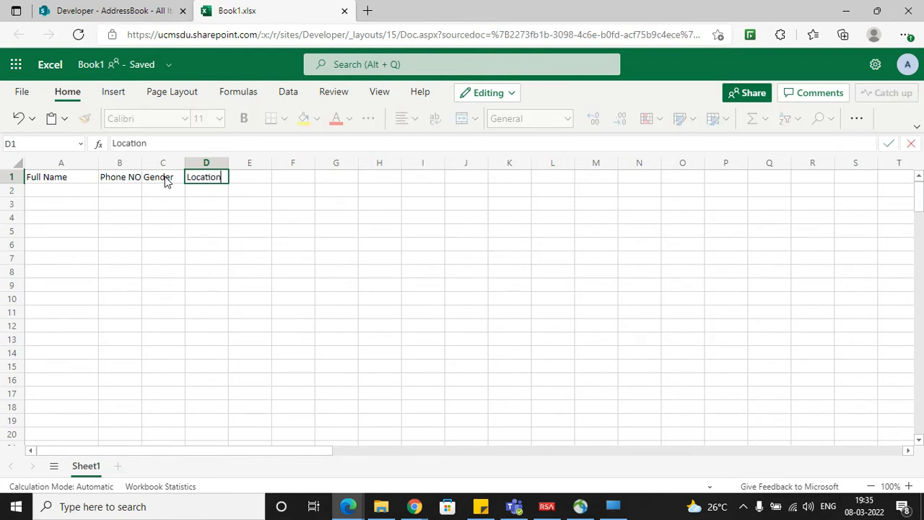
Step: Widen columns B and C, making column C about 11.29 wide (84 pixels)
click(147, 163)
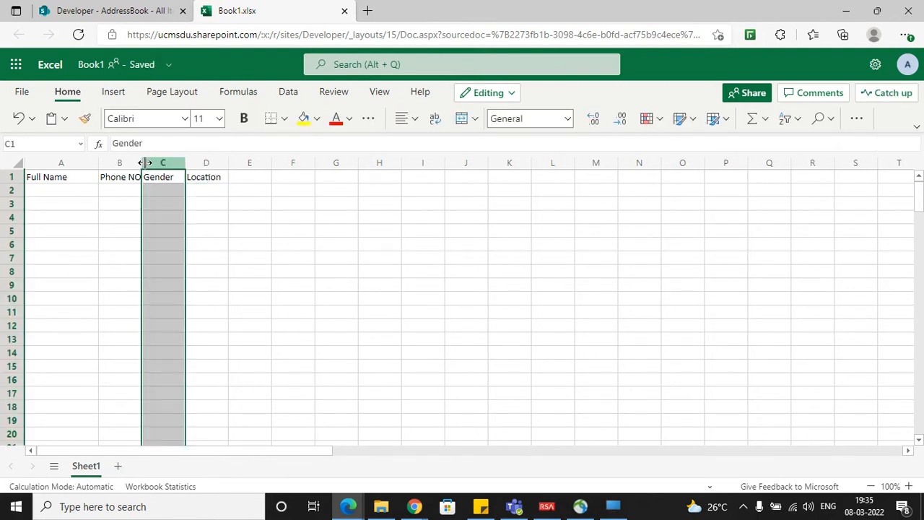
drag(143, 163, 211, 166)
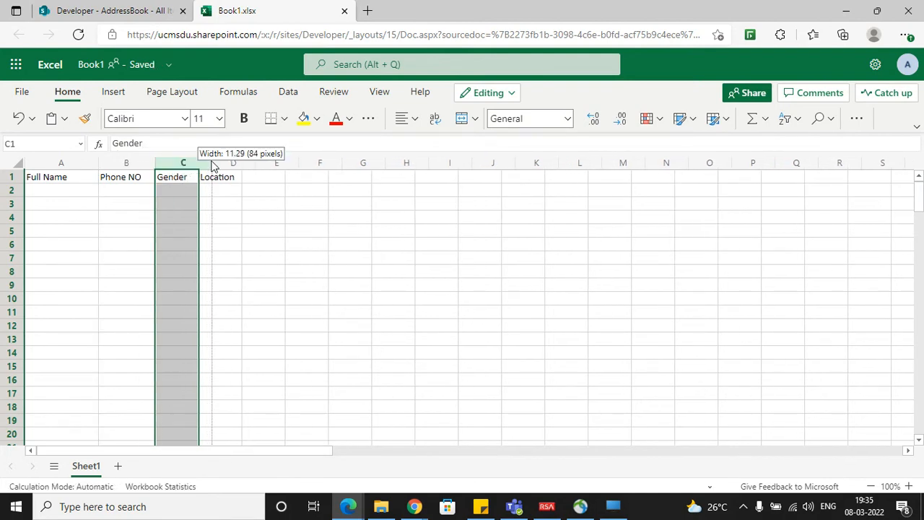
click(226, 216)
Step: Enter the first contact's full name in cell A2 and phone number in cell B2
click(85, 192)
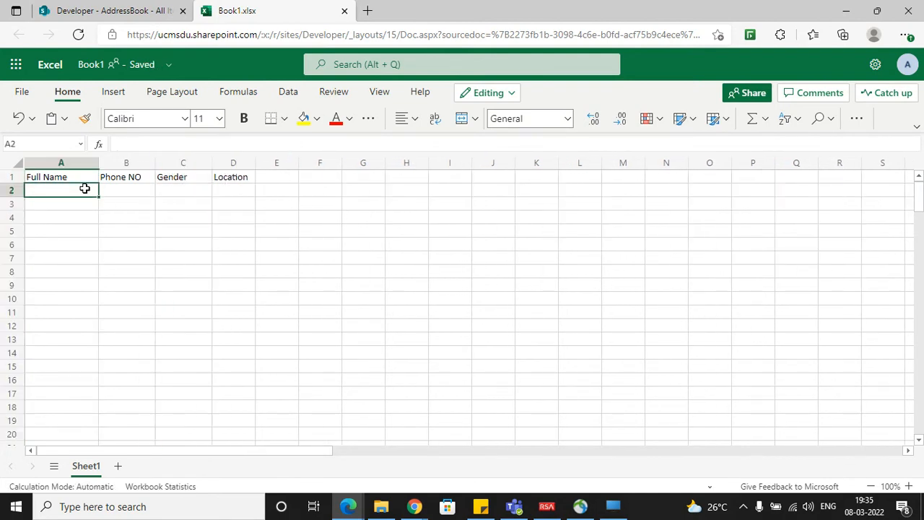
text(Raj K)
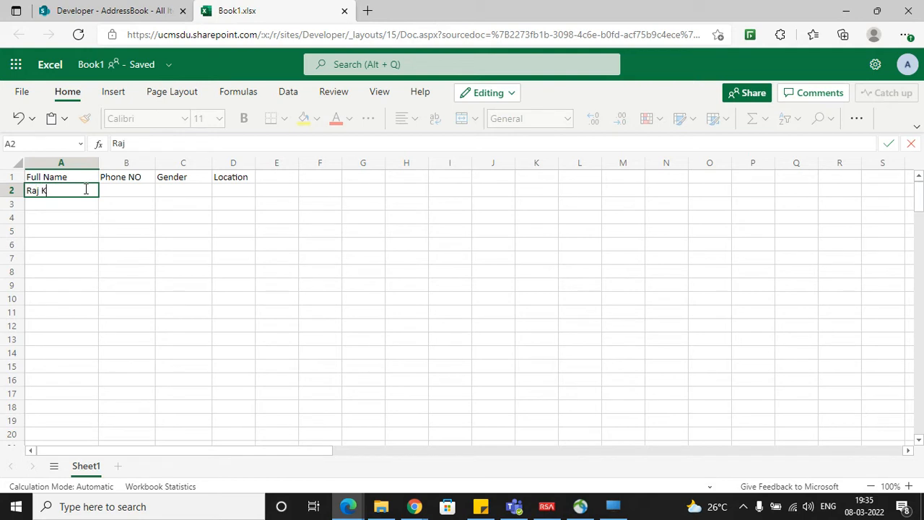
text(apoor)
key(Tab)
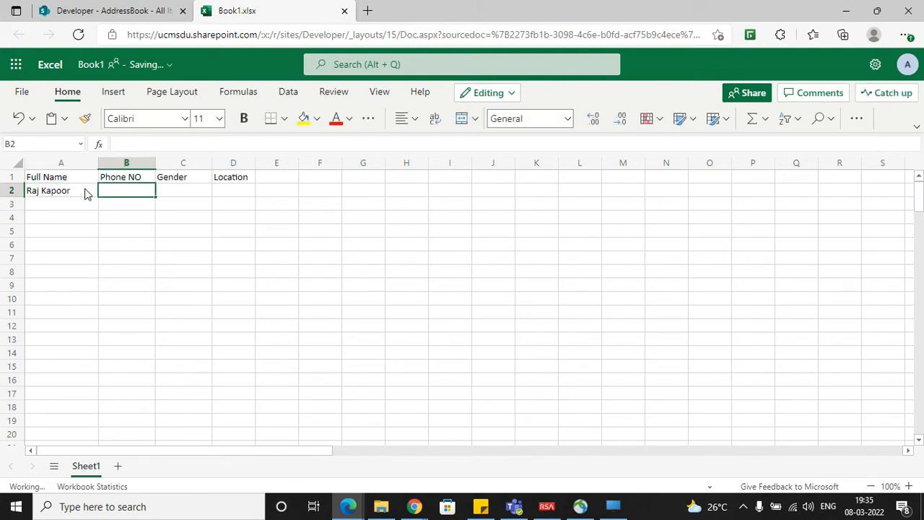
text(478378)
key(Tab)
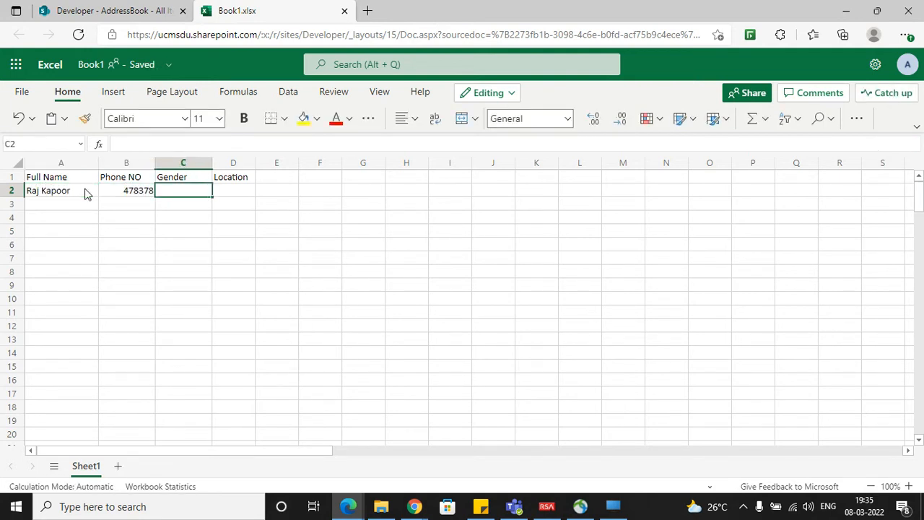
Step: Complete the first contact's row with gender Male in cell C2 and location Delhi in cell D2
text(Male)
key(BackSpace)
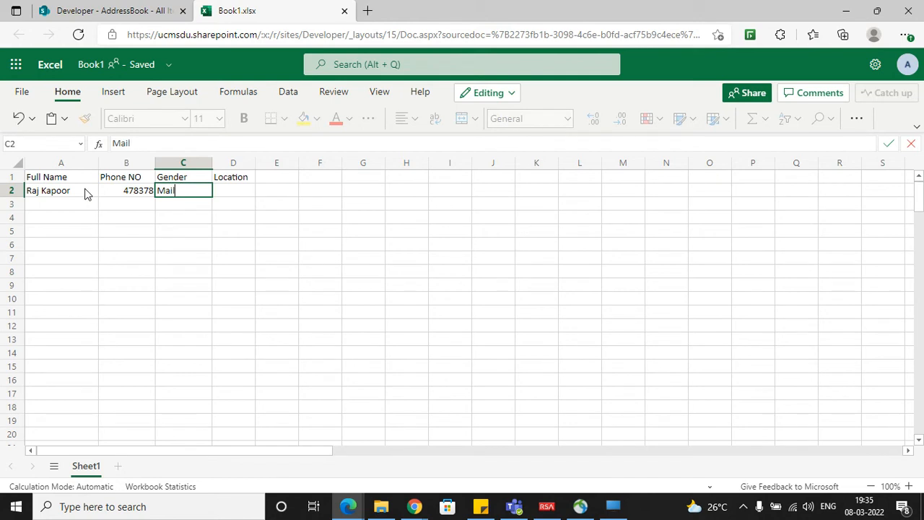
key(BackSpace)
key(BackSpace)
text(le)
key(Tab)
text(D)
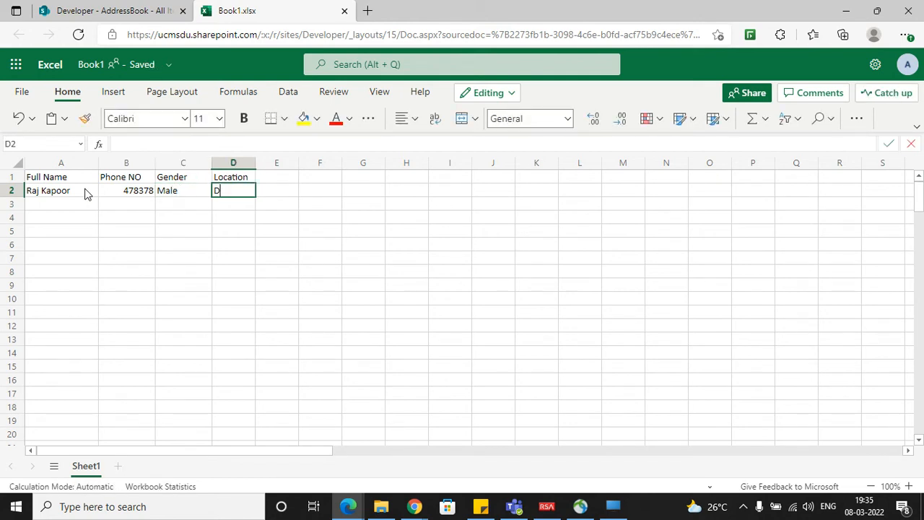
text(elhi)
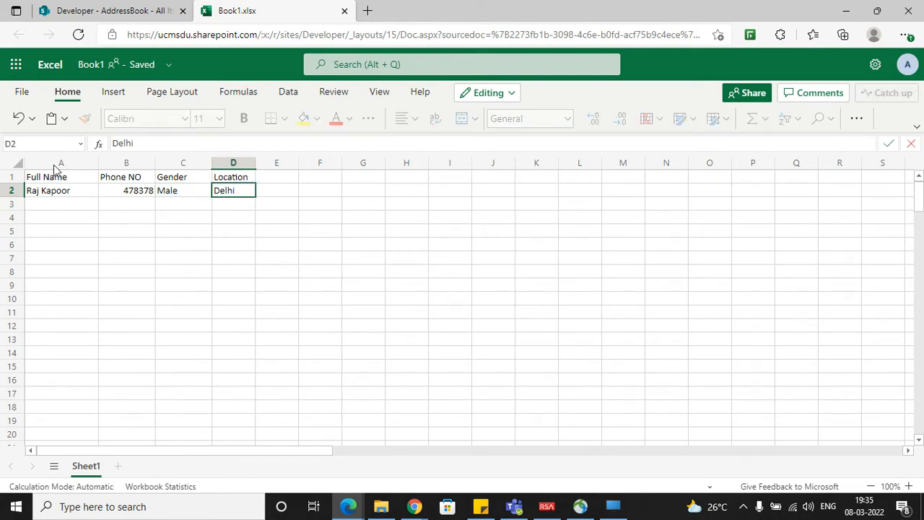
Step: Enter the second contact's full name in cell A3 and phone number in cell B3
click(77, 204)
text(Raj)
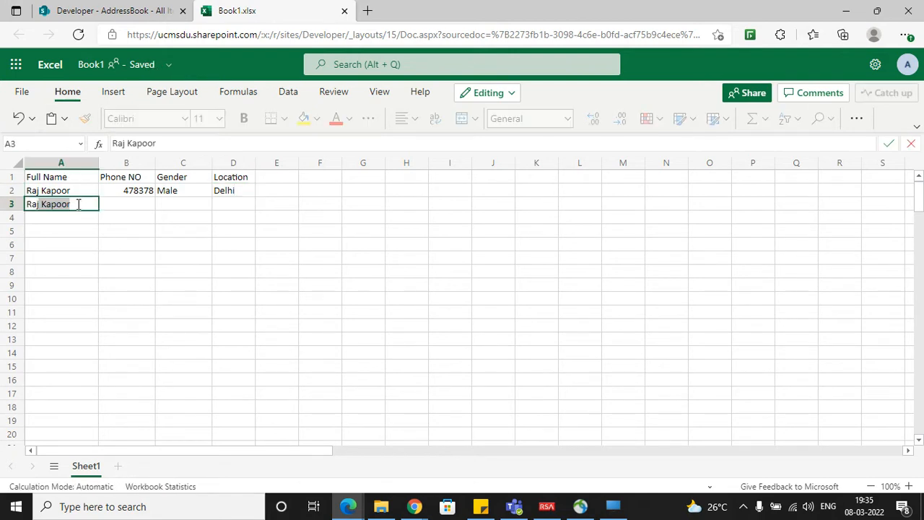
text(iv Kapoor)
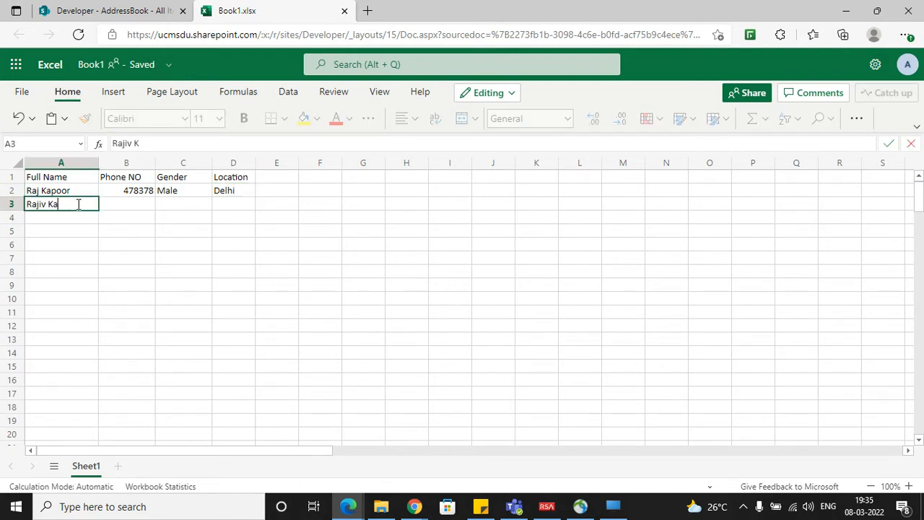
key(Tab)
text(4784789)
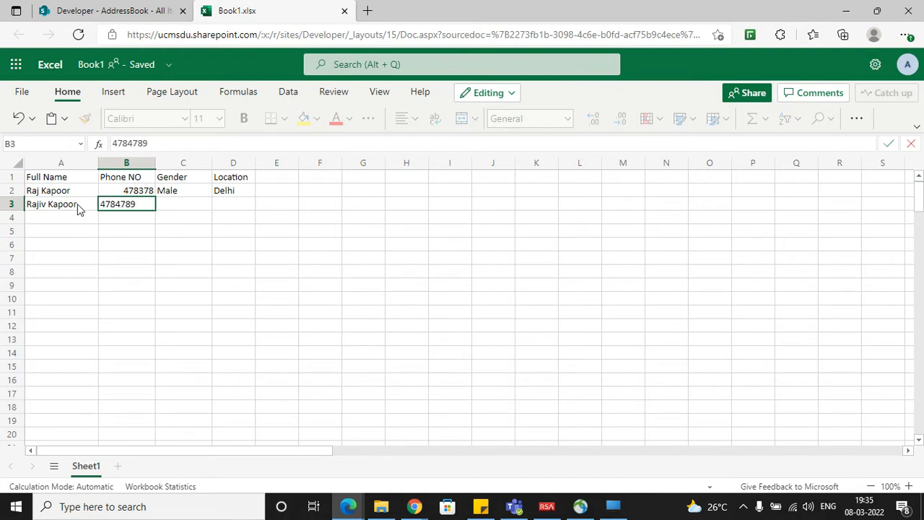
key(Tab)
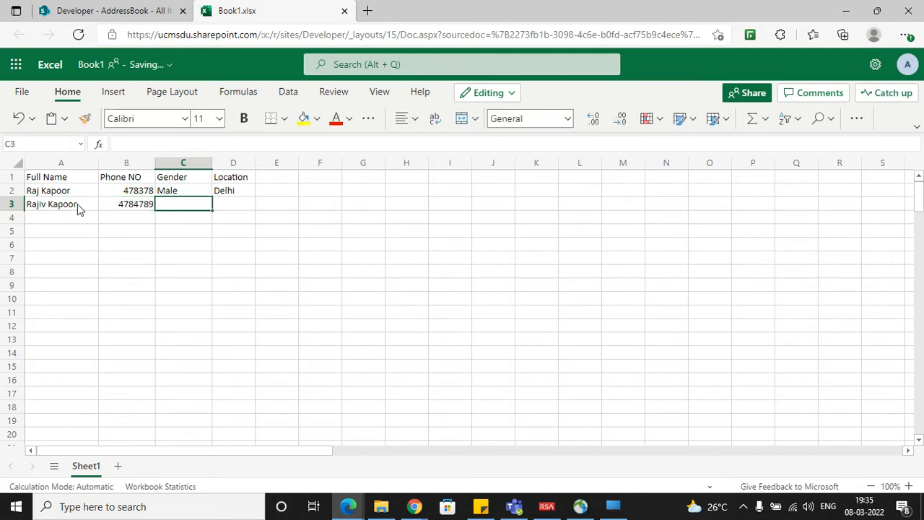
Step: Complete the second contact's row with gender Male in cell C3 and location Chennai in cell D3
text(Male)
key(Tab)
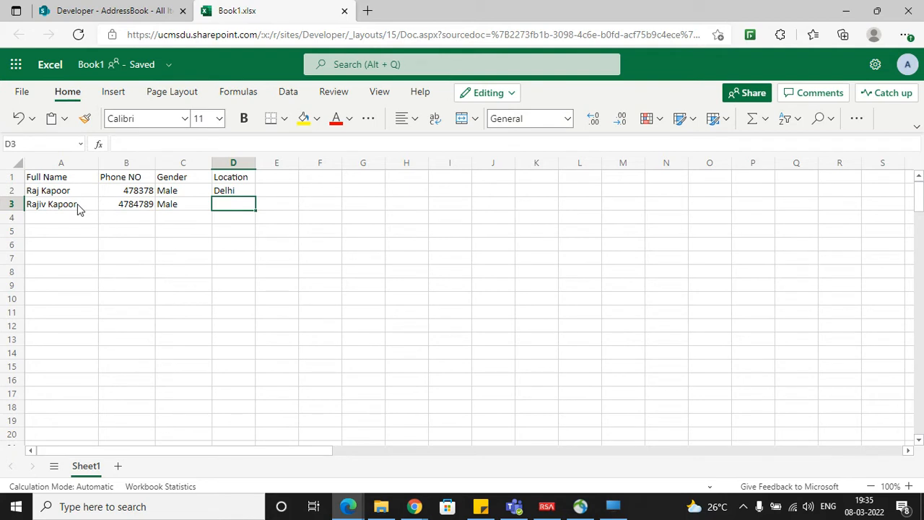
text(Chenn)
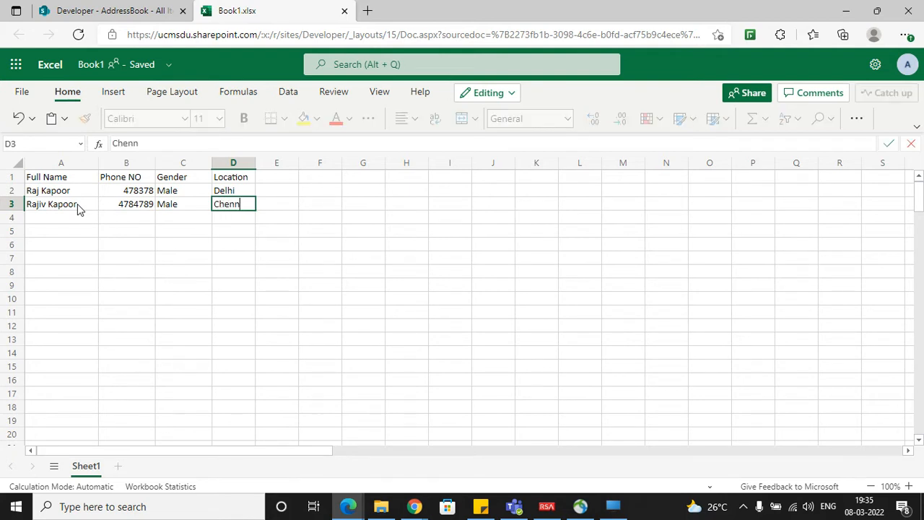
text(ai)
key(Tab)
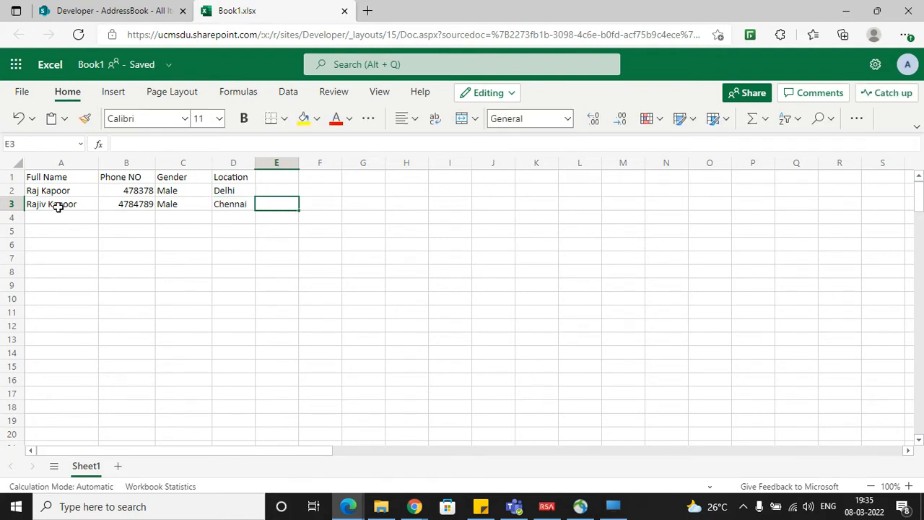
Step: Enter the third contact's full name in cell A4 and phone number in cell B4
click(56, 218)
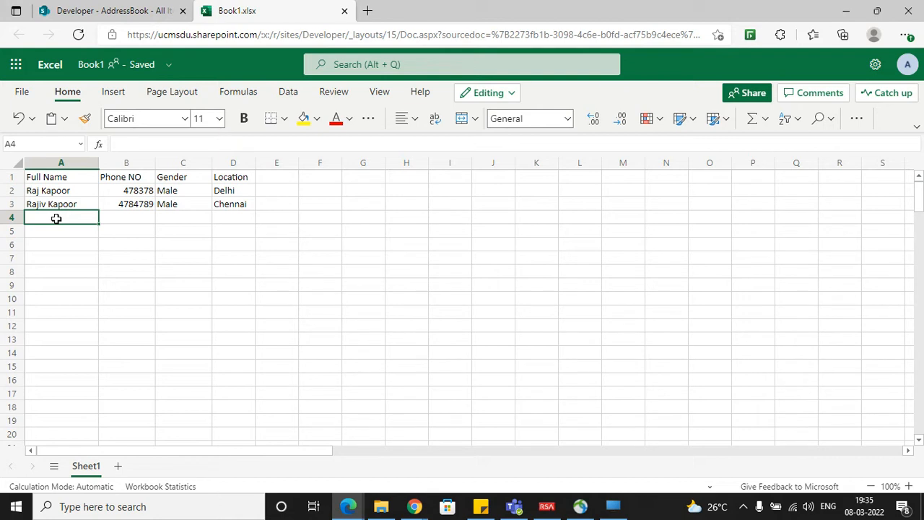
text(Bhara)
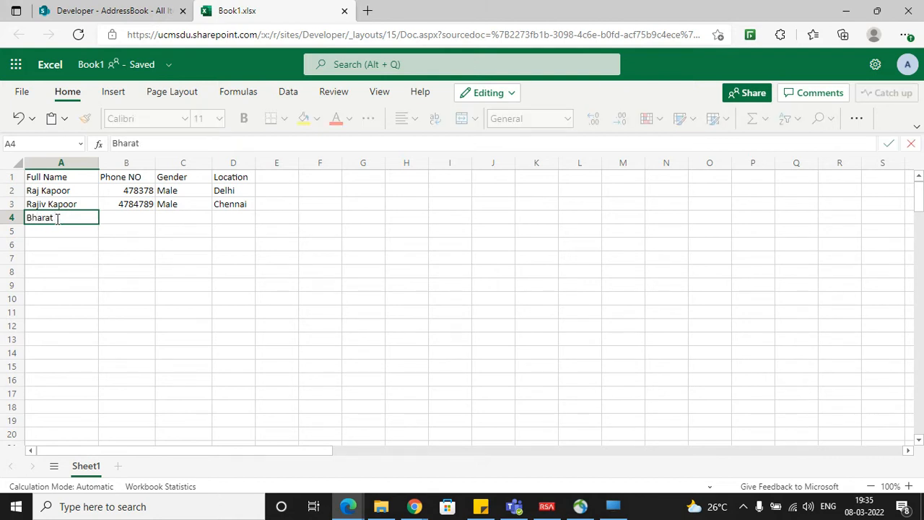
text(t Reddy)
key(Tab)
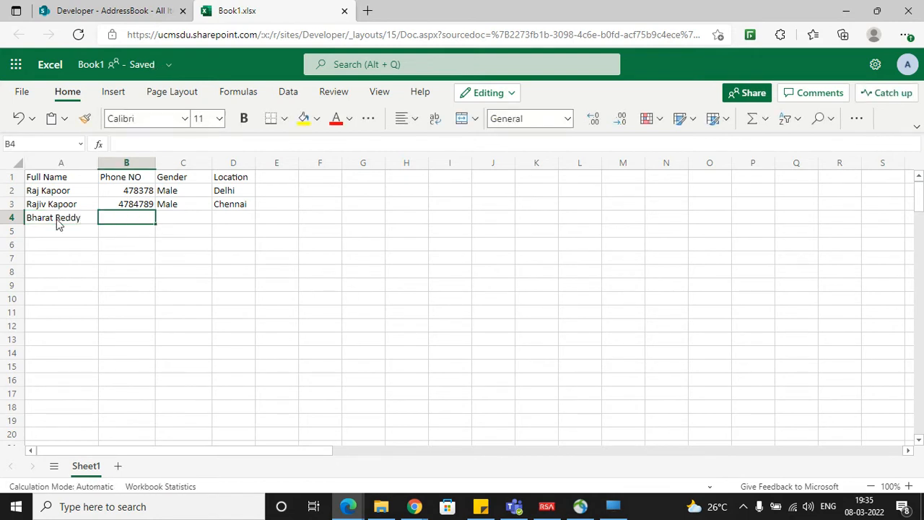
text(847898478)
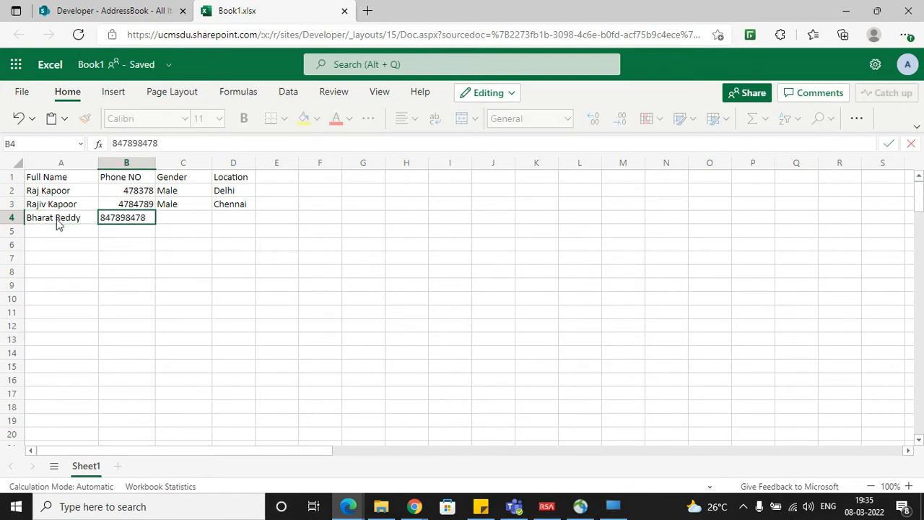
key(Tab)
Step: Complete the third contact's row with gender Male in cell C4 and location USA in cell D4
text(Male)
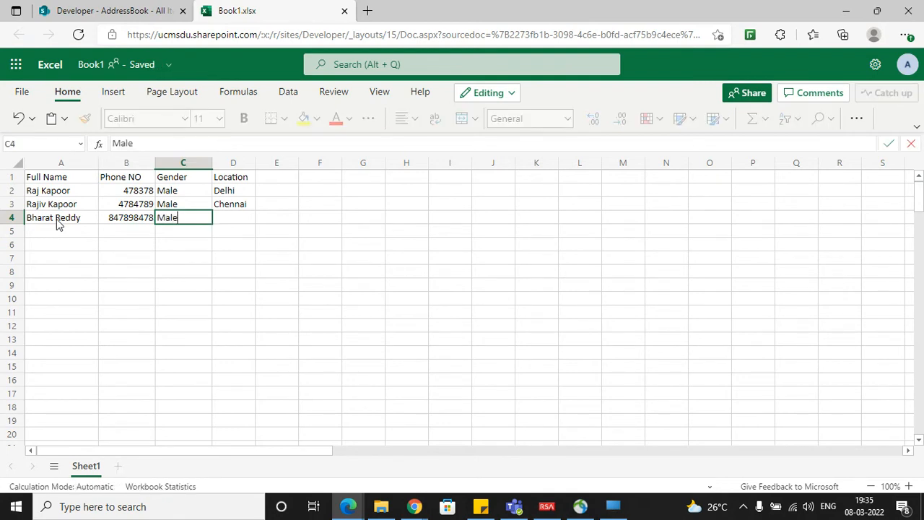
key(Tab)
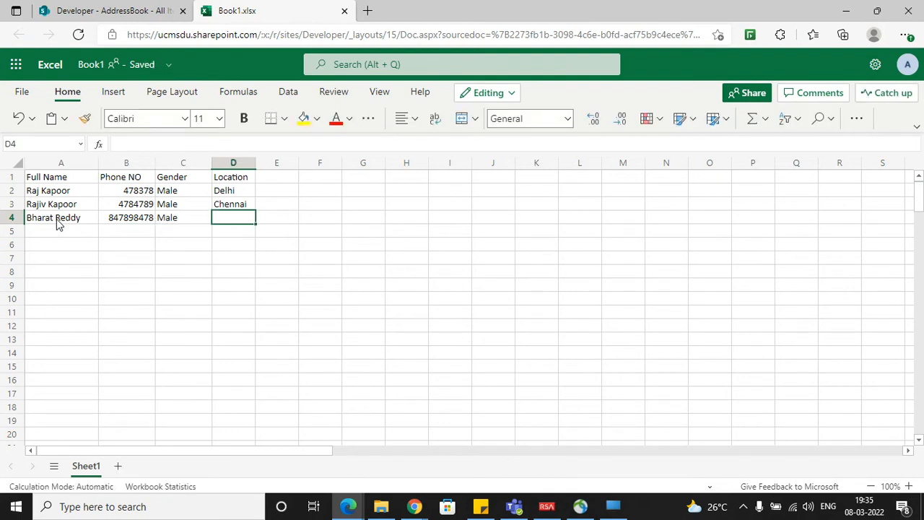
text(USA)
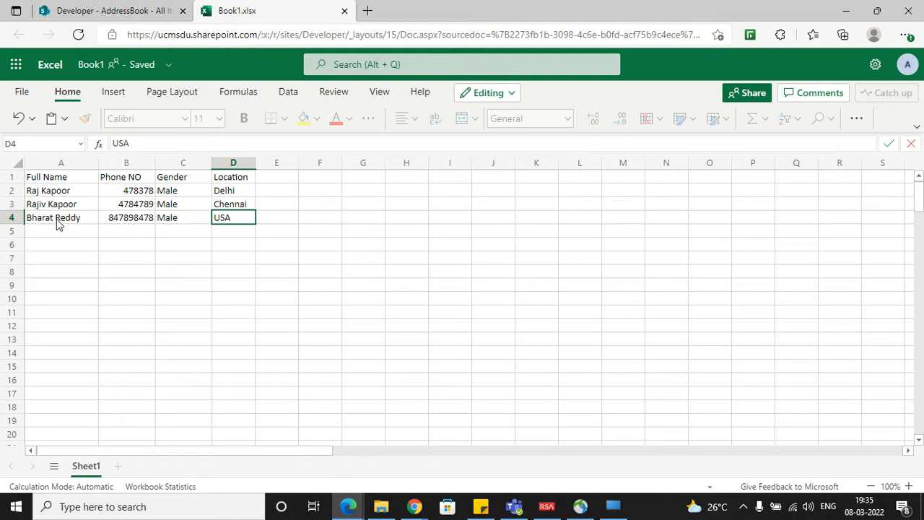
click(163, 324)
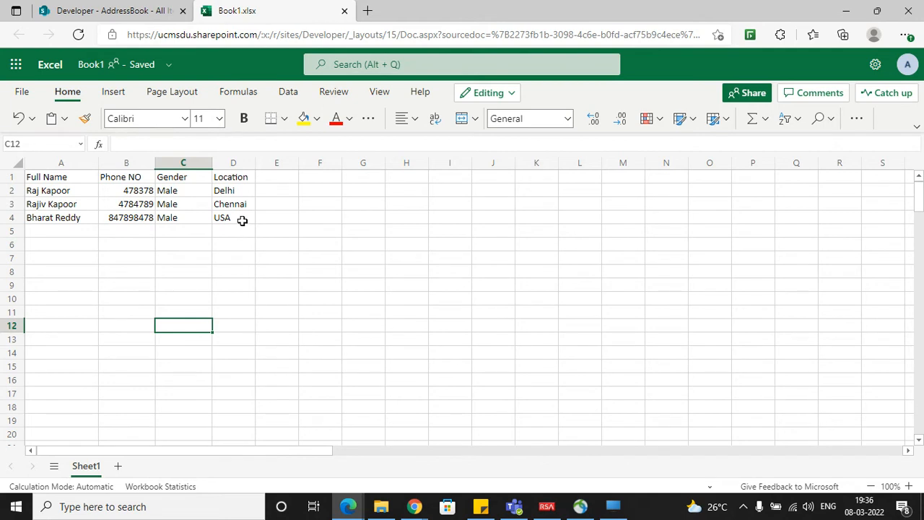
Step: Convert the contact data in range A1:D4 into a table with headers
drag(241, 220, 51, 180)
click(113, 94)
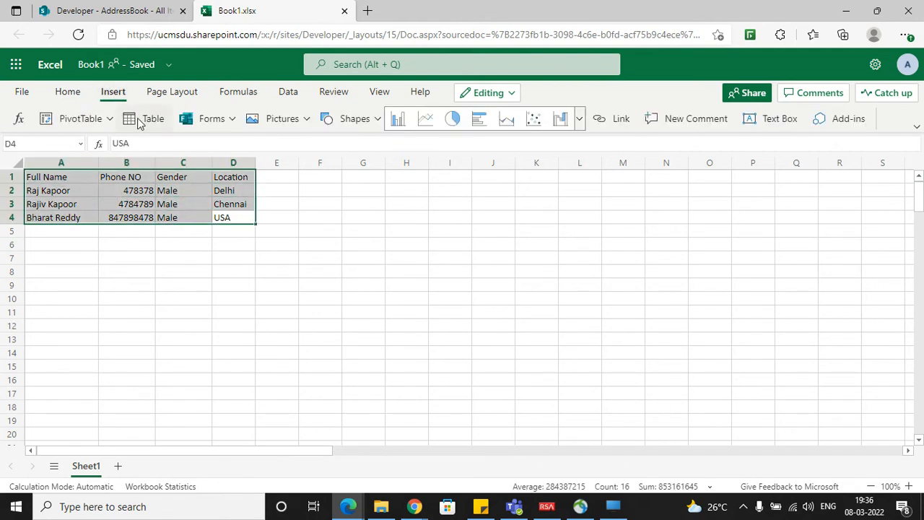
click(139, 118)
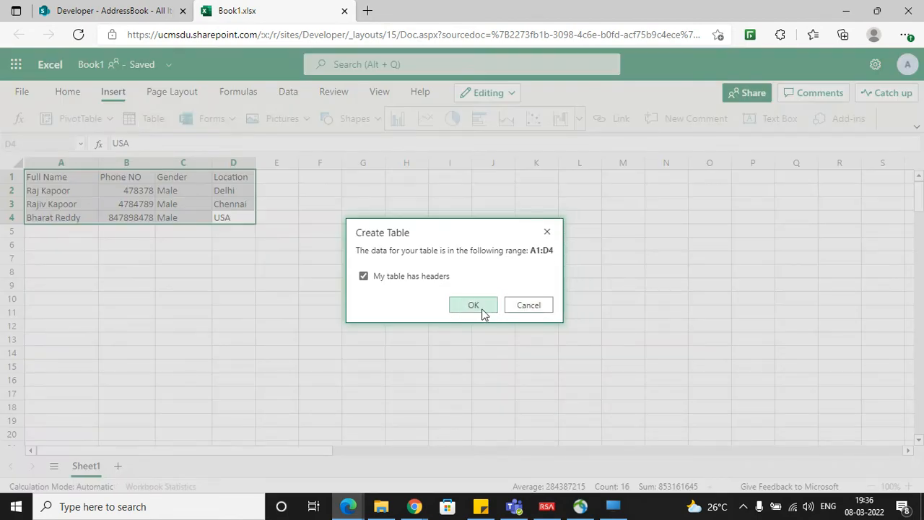
click(474, 305)
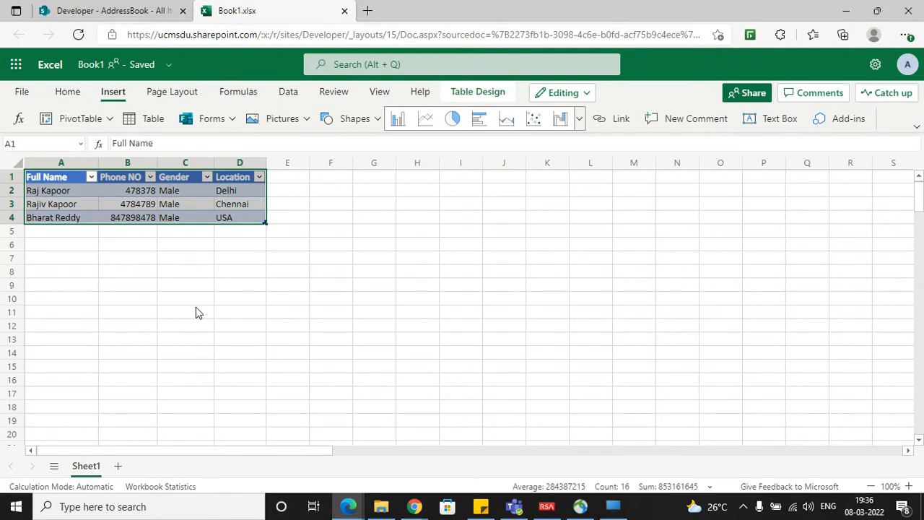
Step: Look up the new table's name among the workbook's named ranges and select Table1
click(191, 259)
click(81, 144)
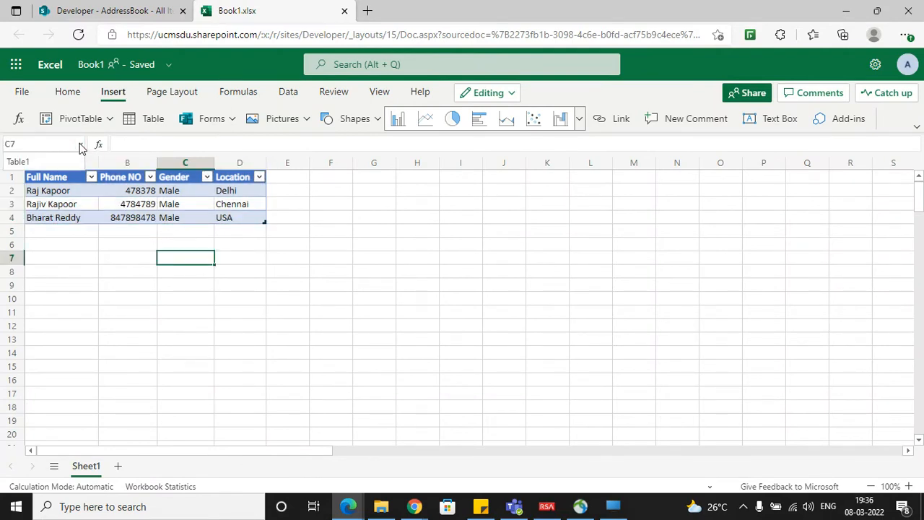
click(53, 159)
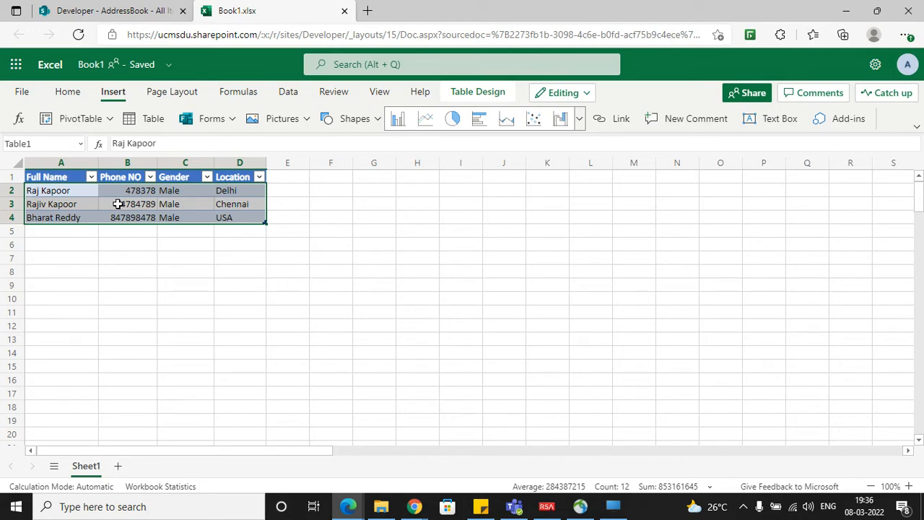
Step: Close the Book1 workbook and open the ExcelSheet folder in the site's Documents library
click(137, 15)
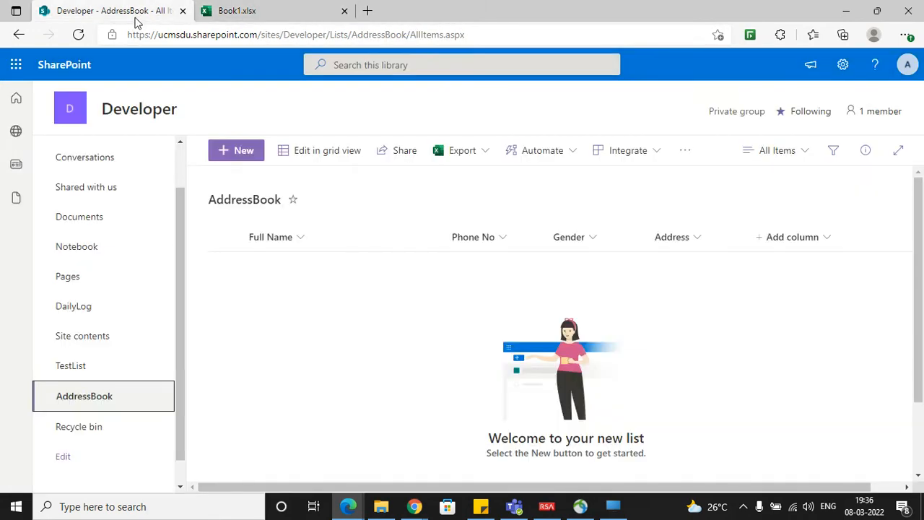
click(212, 22)
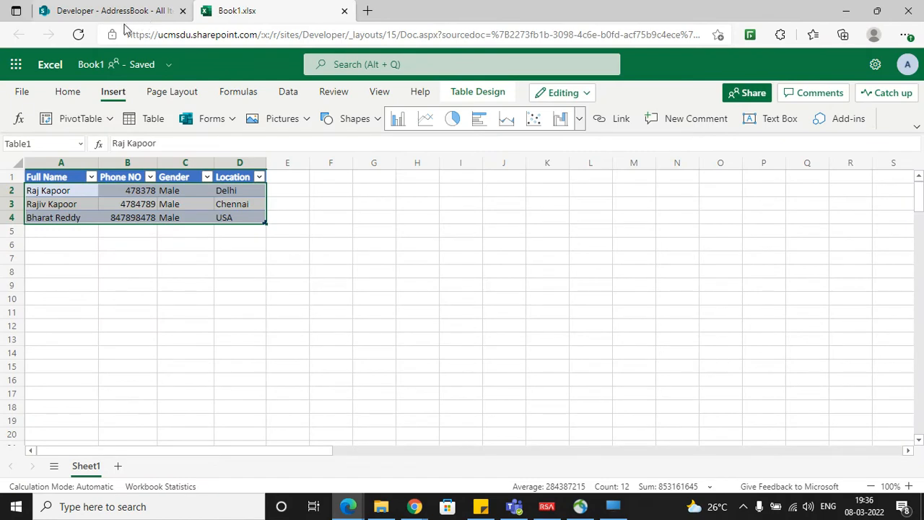
click(344, 11)
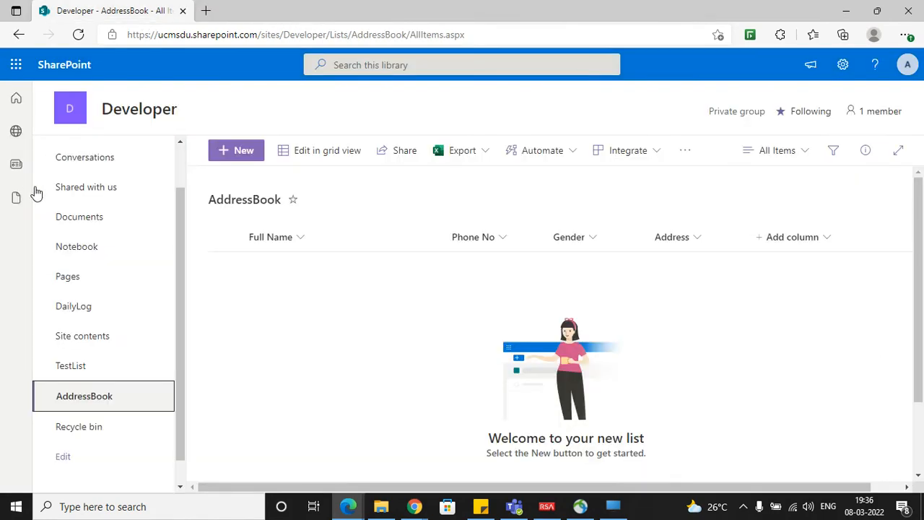
click(81, 218)
click(289, 265)
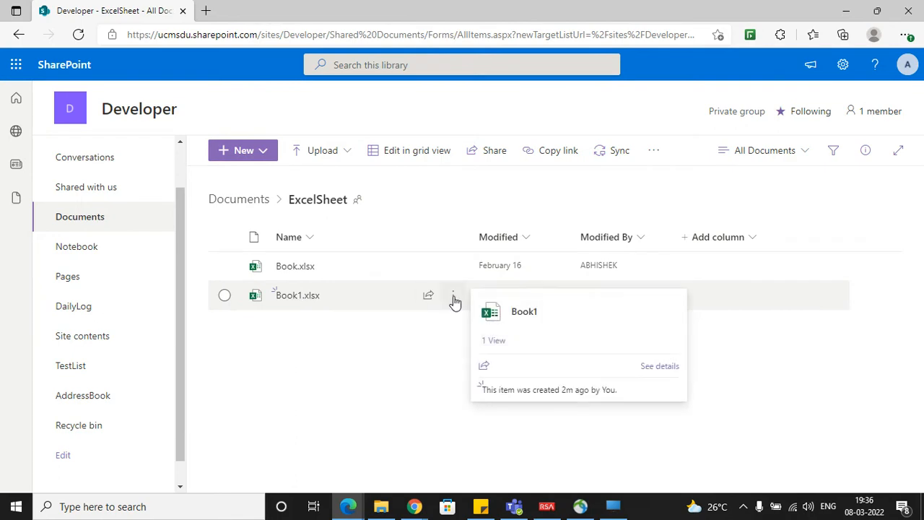
Step: Rename the Book1.xlsx file as Address and clear its selection
click(453, 296)
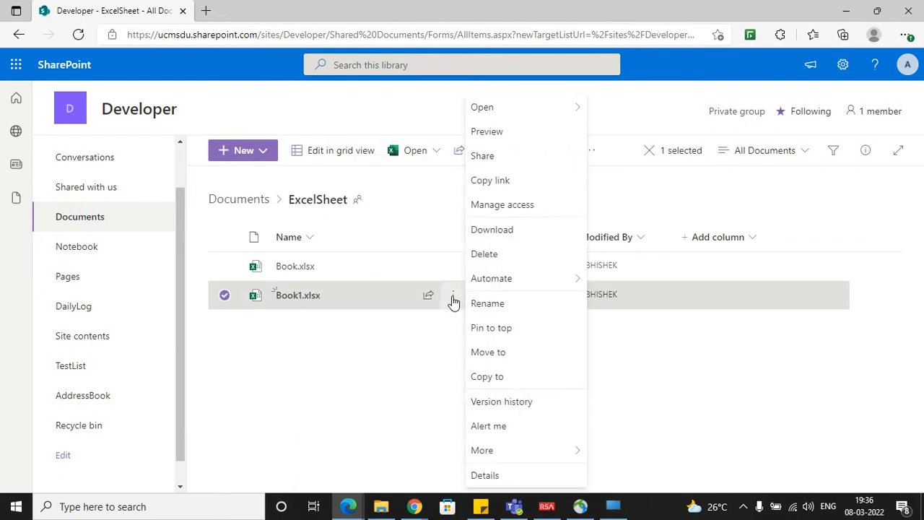
click(513, 304)
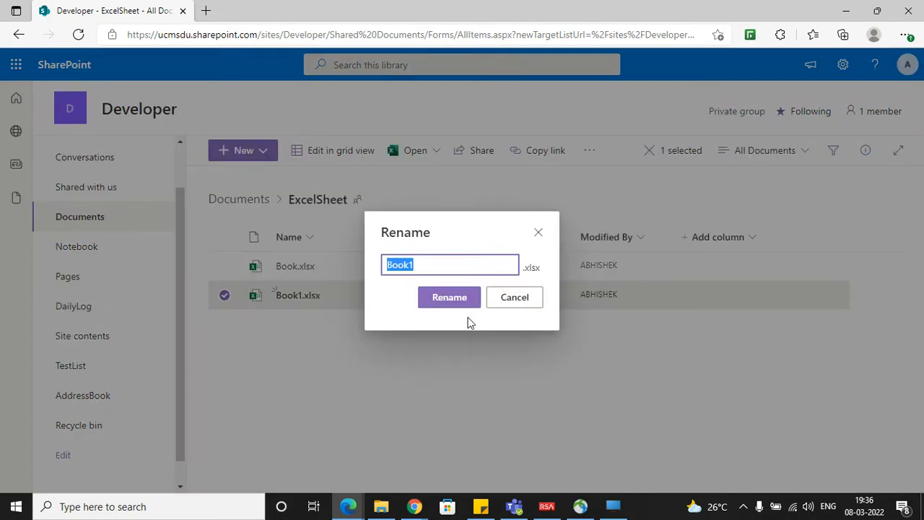
text(Address)
click(458, 303)
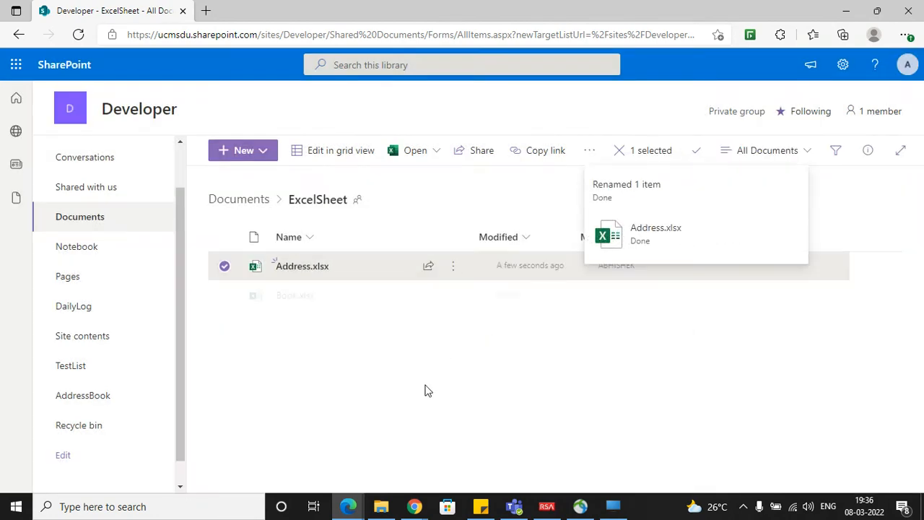
click(224, 266)
mouse_move(305, 270)
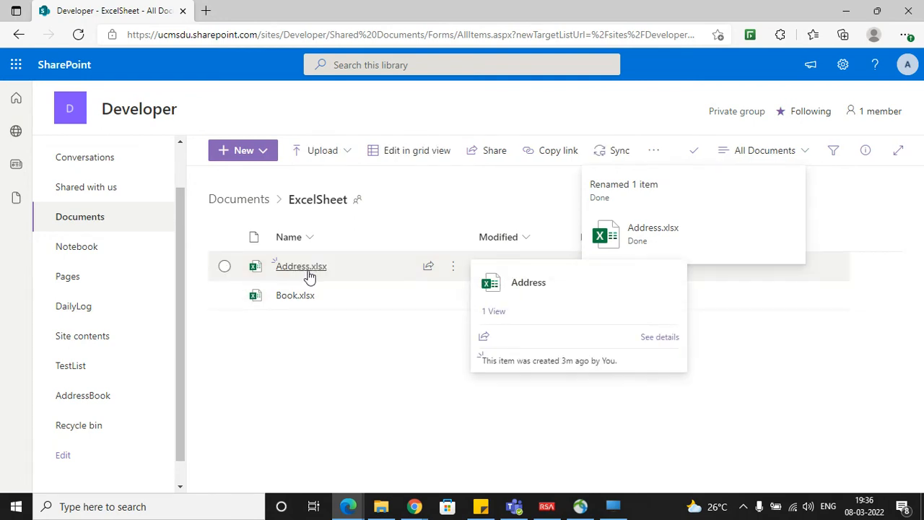
Step: Switch to Power Automate and open the page for creating a new flow
click(16, 64)
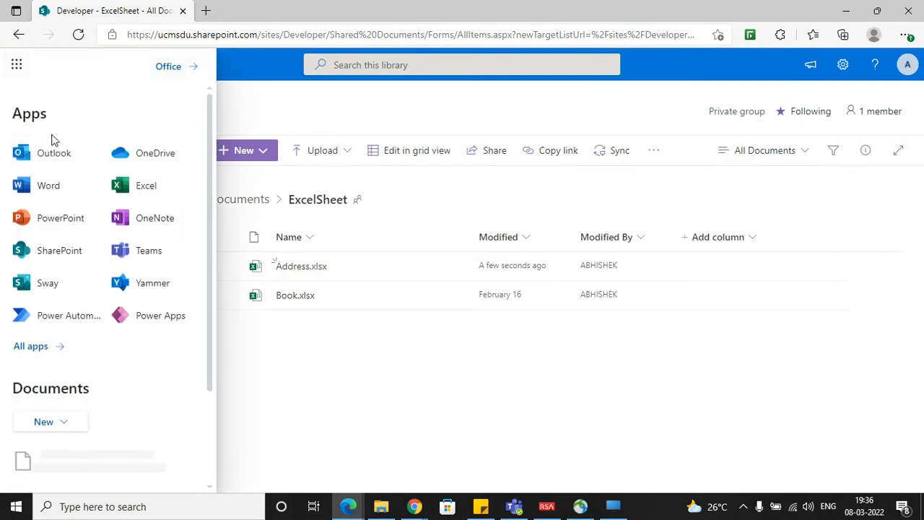
click(57, 315)
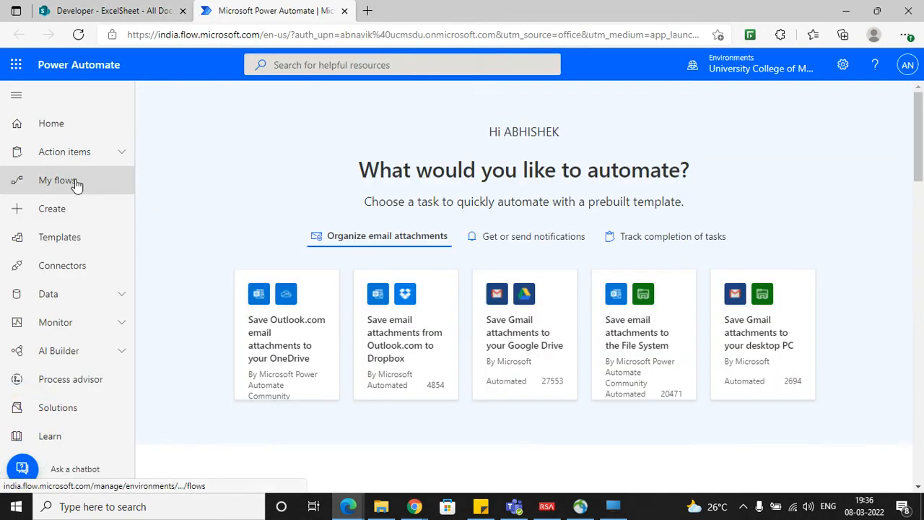
click(75, 210)
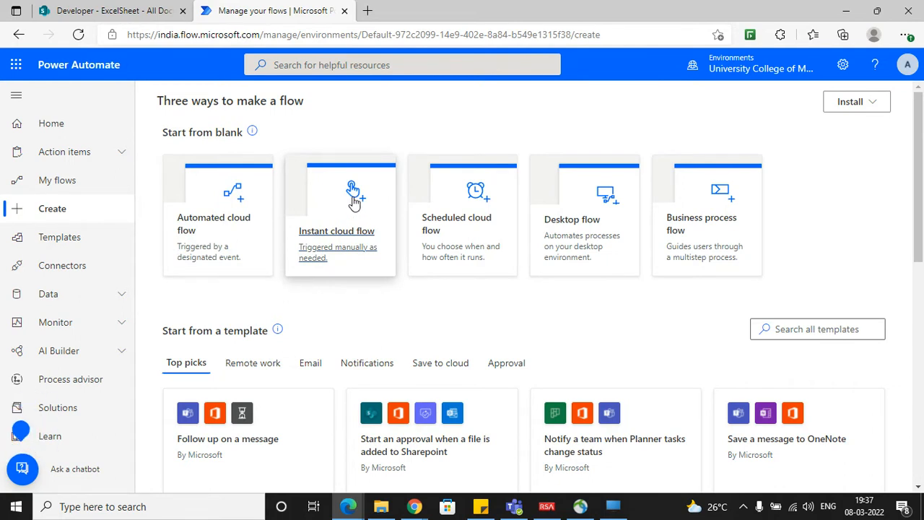
Step: Create an instant cloud flow named InsertItemToList that uses the Manually trigger a flow trigger
click(354, 202)
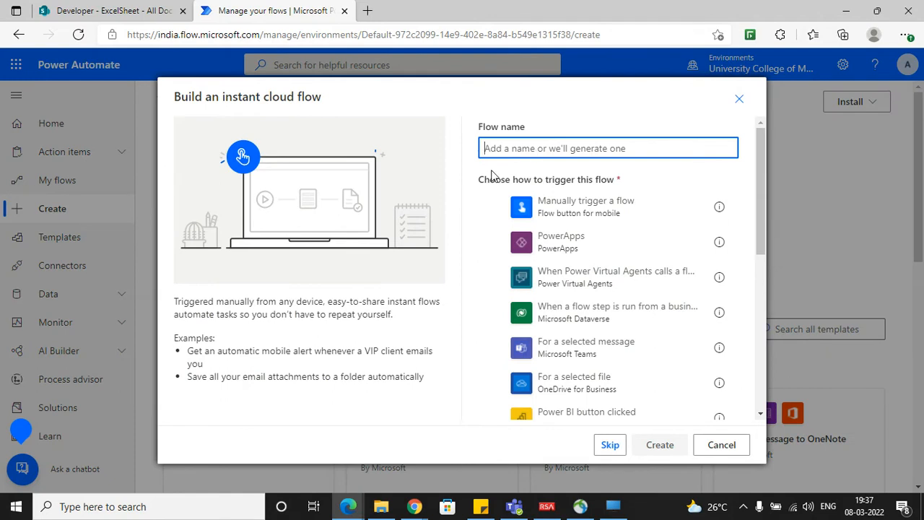
text(Insert)
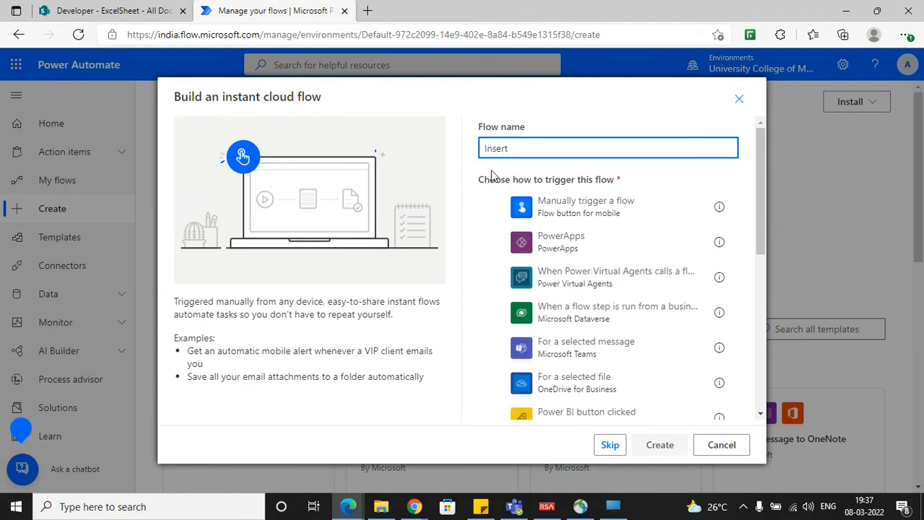
text(ItemToList)
click(560, 202)
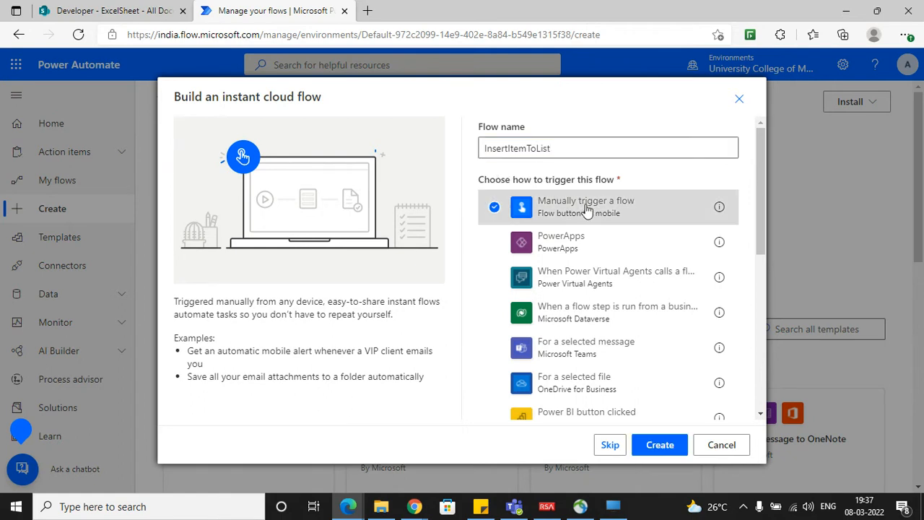
click(659, 452)
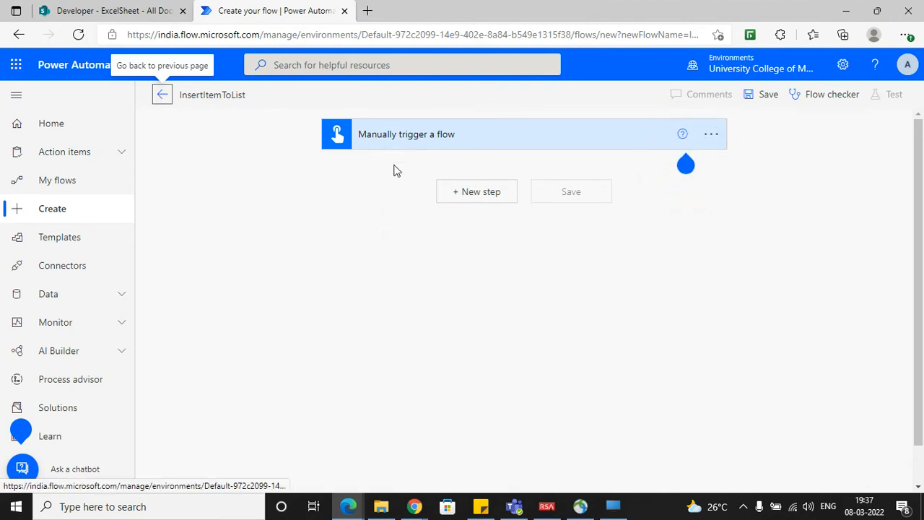
Step: Add the Excel Online (Business) action List rows present in a table after the manual trigger
click(484, 206)
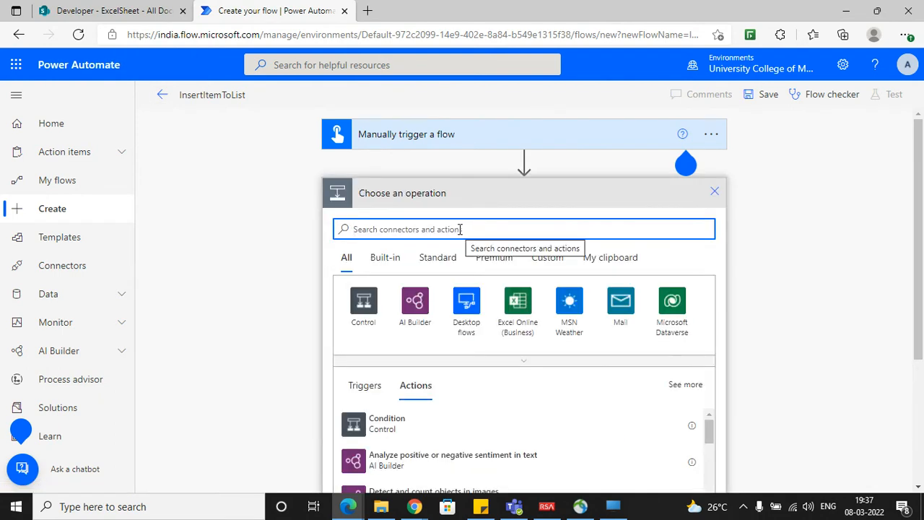
text(e)
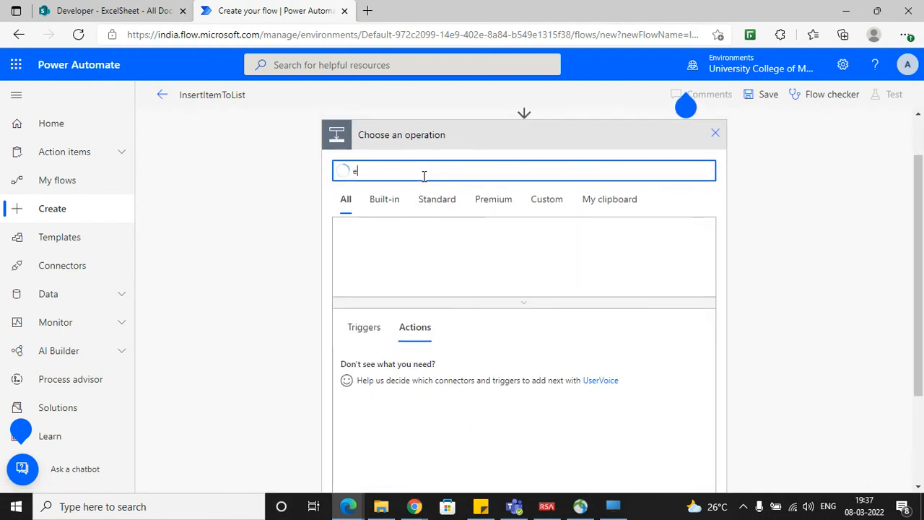
text(xcel)
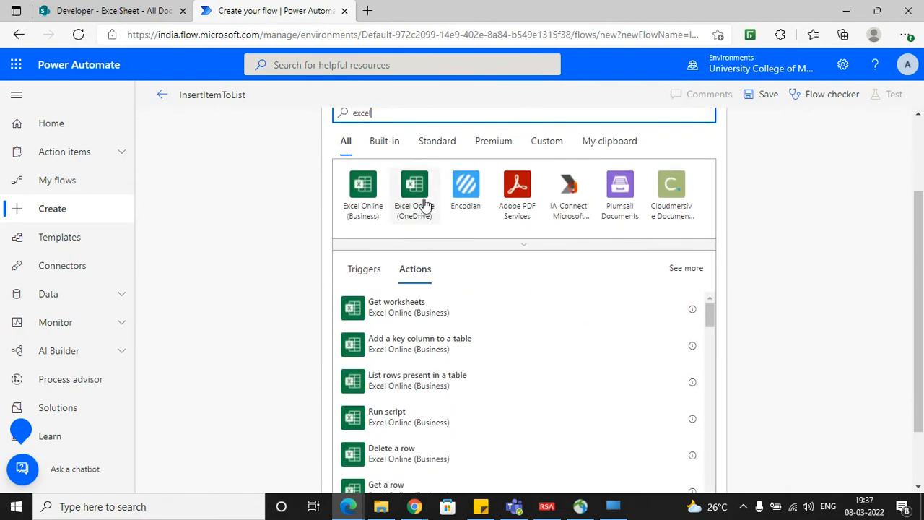
scroll(426, 213, down, 1)
scroll(343, 292, up, 3)
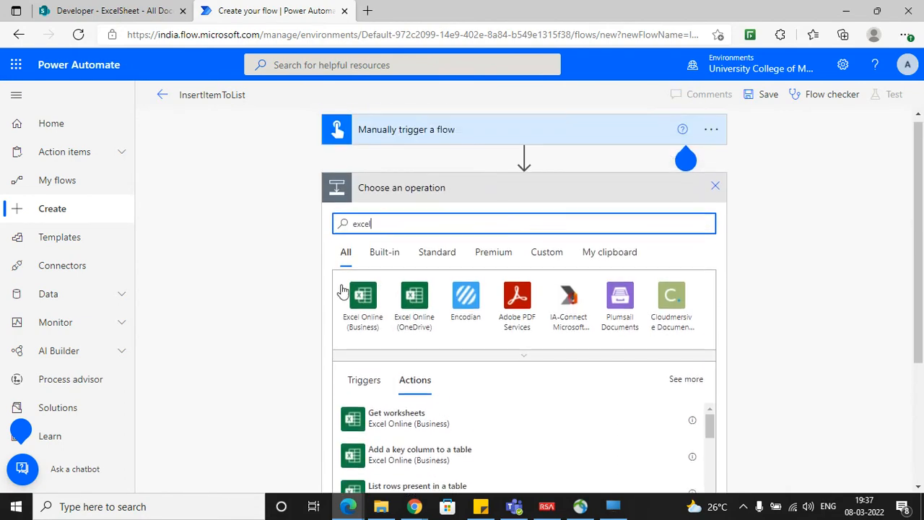
scroll(324, 301, down, 3)
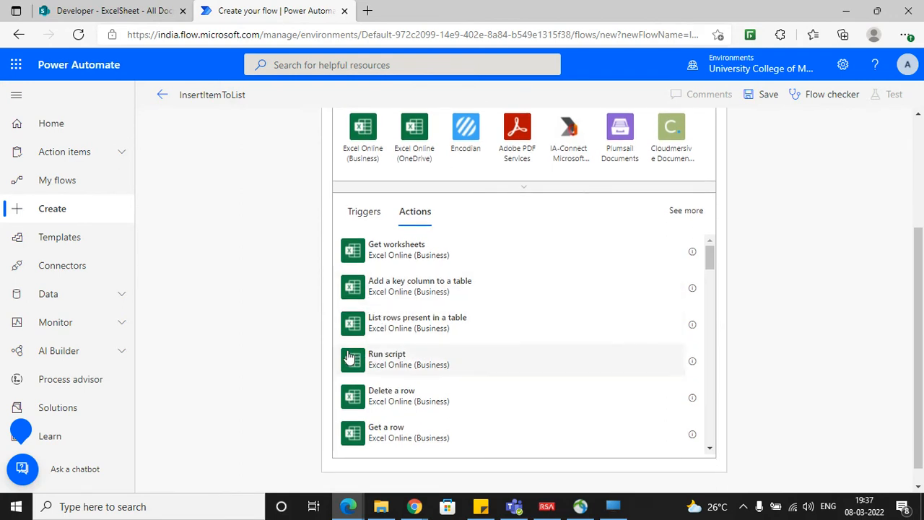
click(399, 328)
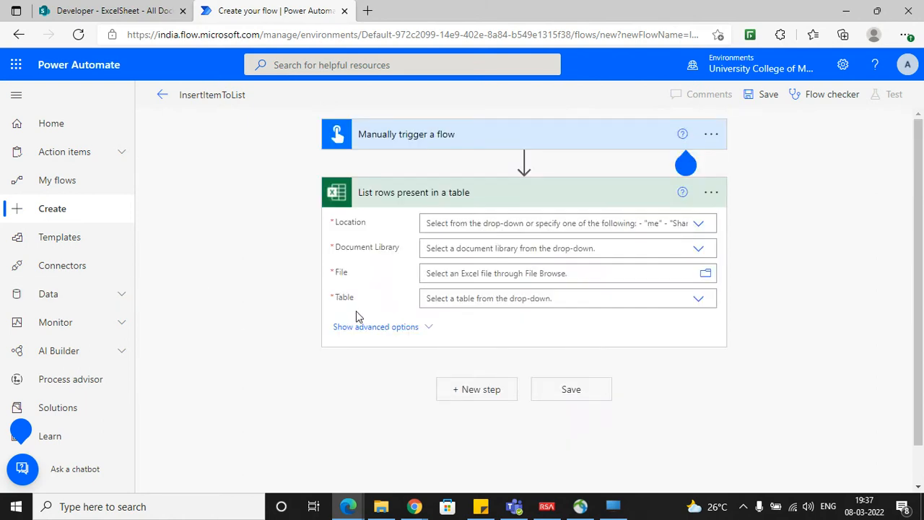
Step: Set the Excel action's location to Group - Developer and its document library to Documents
click(697, 226)
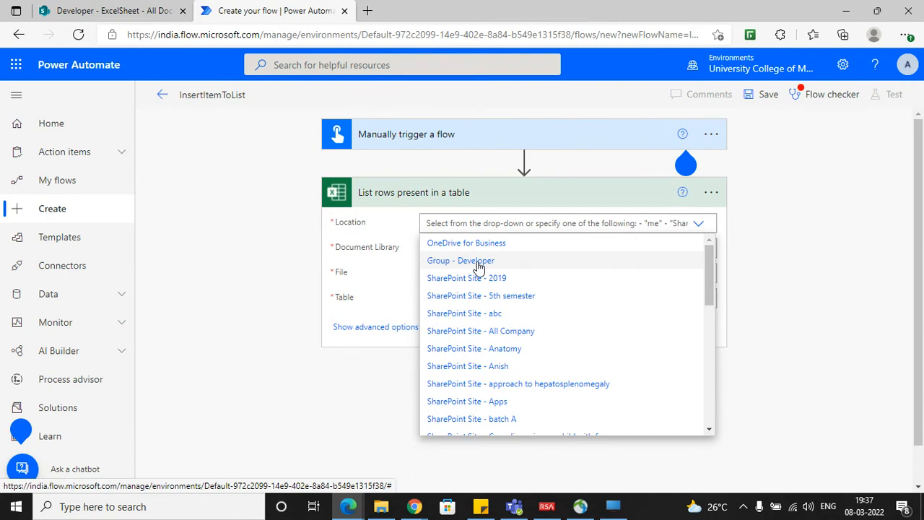
click(477, 265)
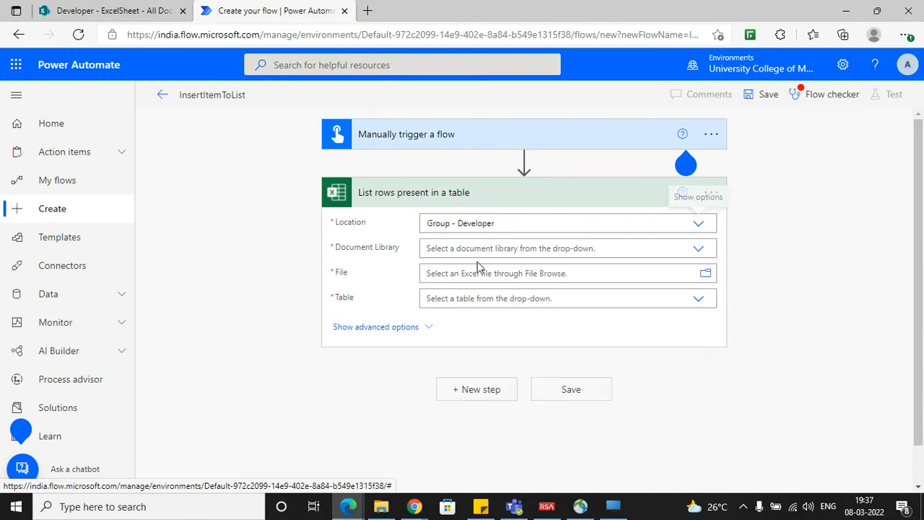
click(698, 250)
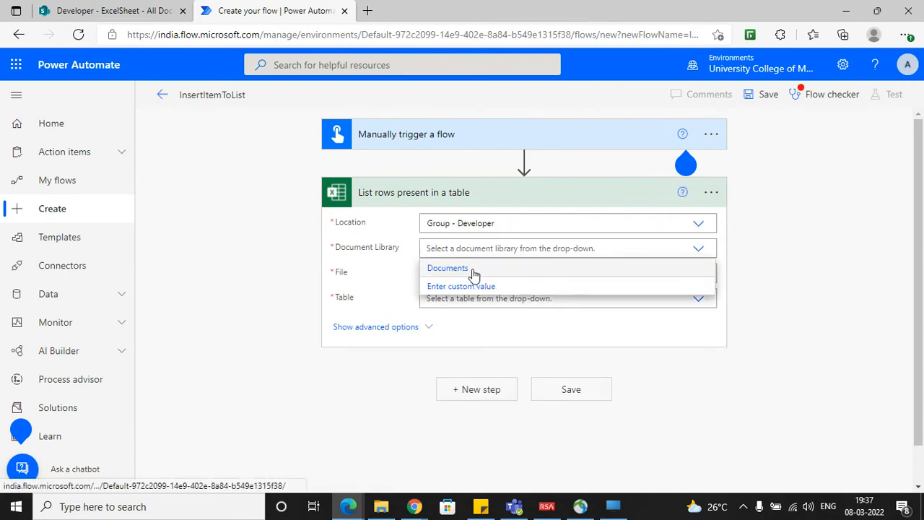
click(473, 270)
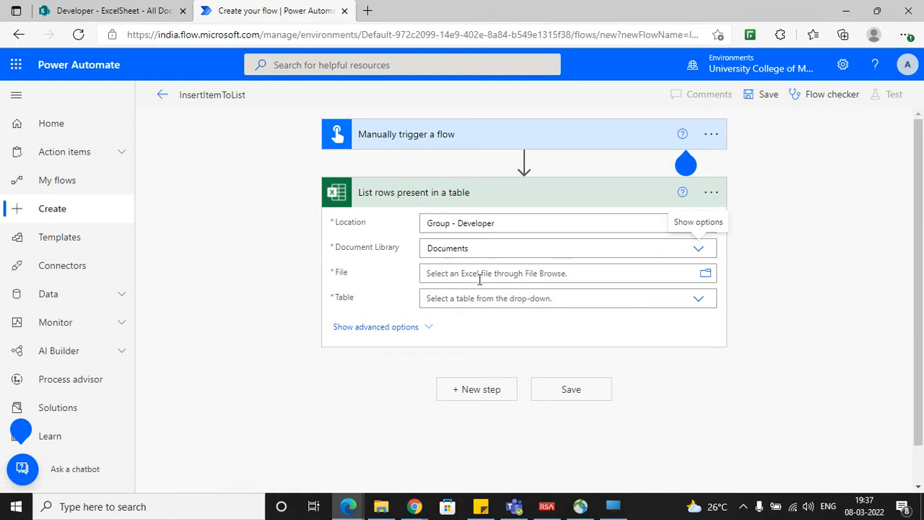
Step: Choose Address.xlsx from the ExcelSheet folder as the Excel action's file and Table1 as its table
click(705, 277)
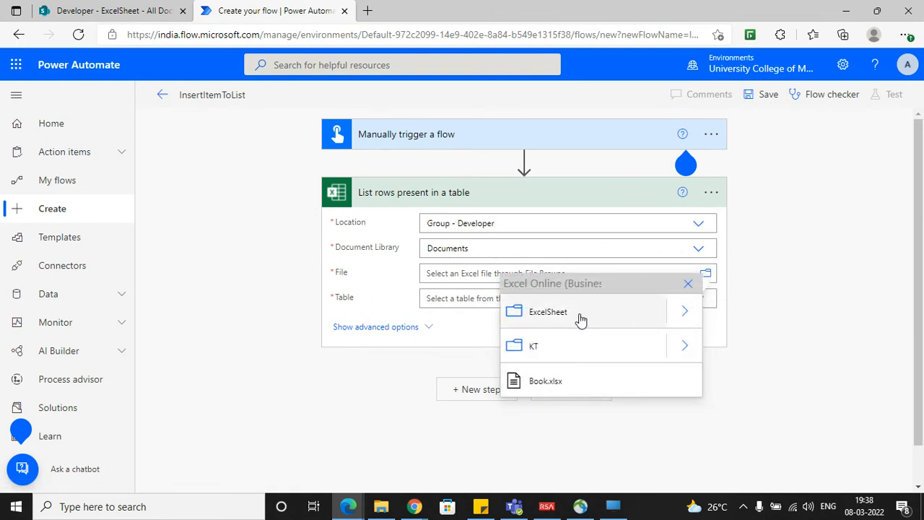
click(686, 312)
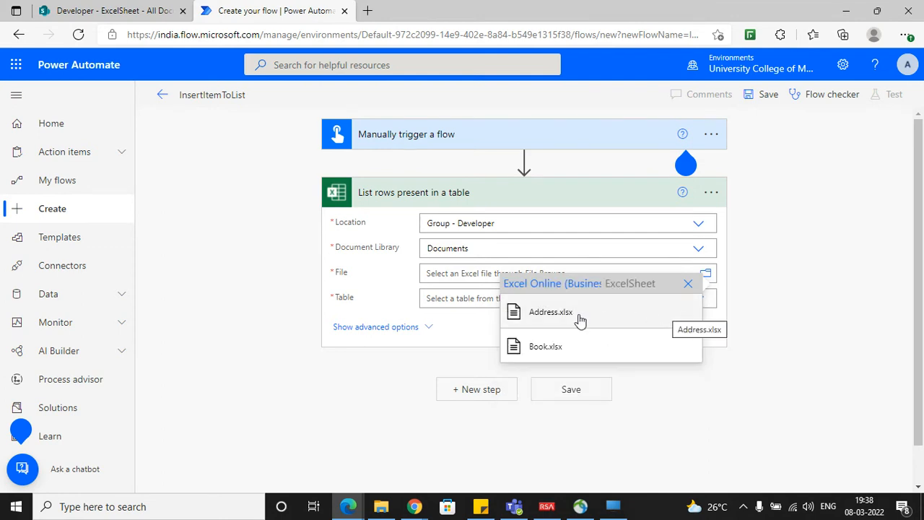
click(580, 320)
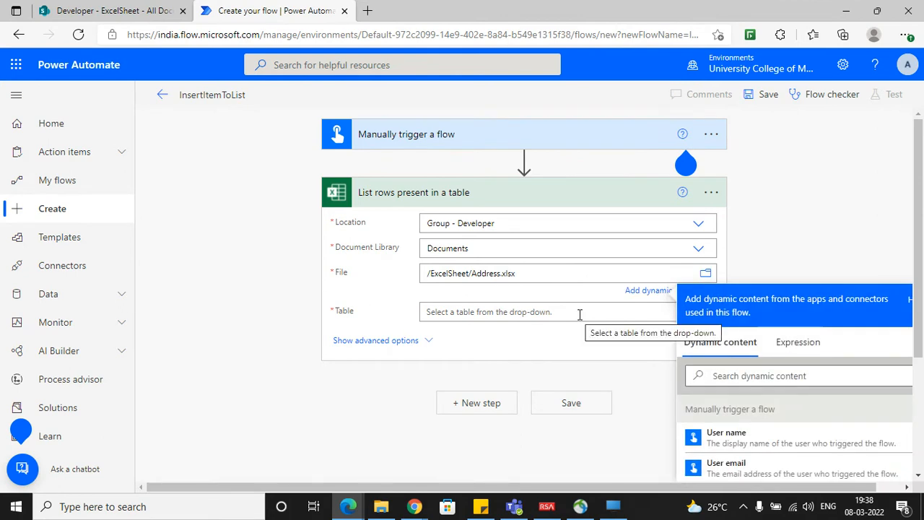
click(510, 312)
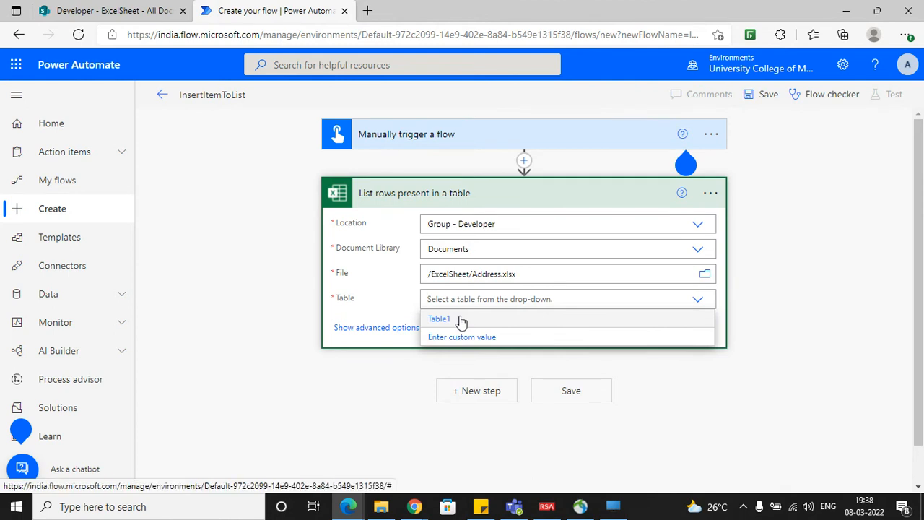
click(462, 320)
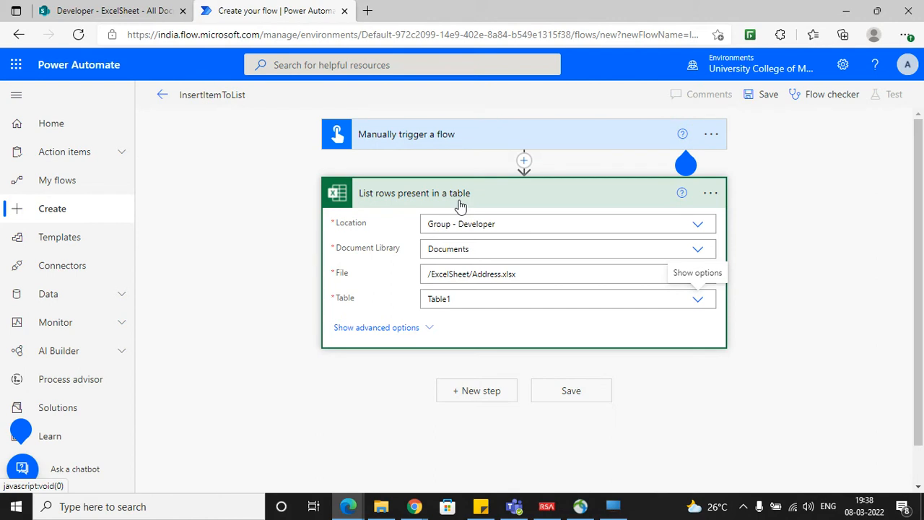
Step: Turn on pagination for the List rows present in a table action with a threshold of 4999
click(712, 196)
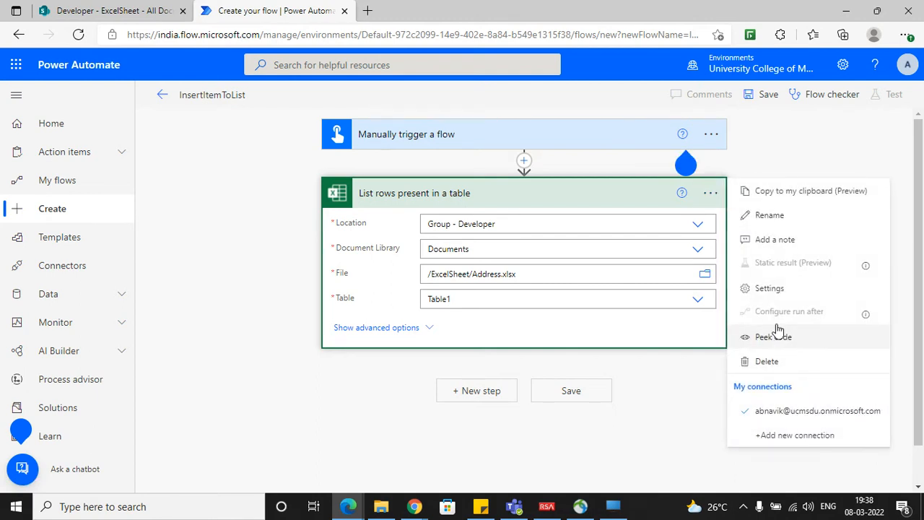
click(769, 289)
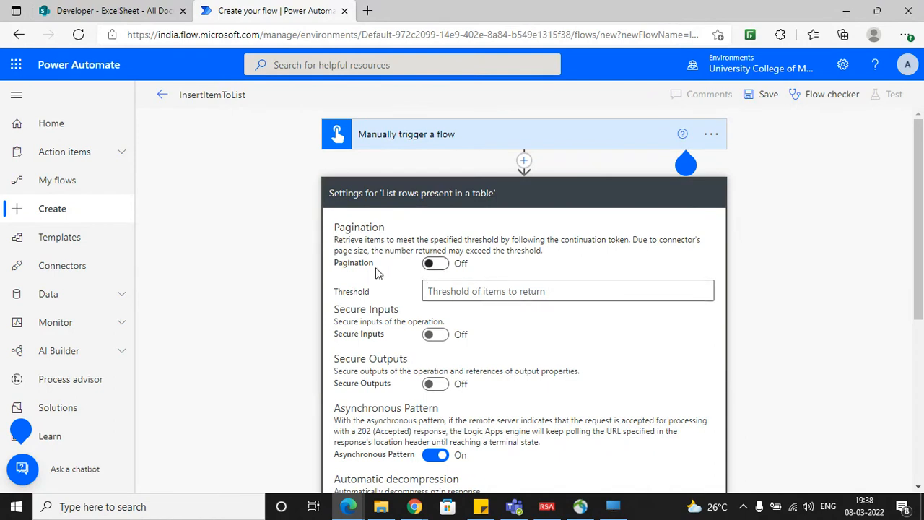
click(435, 270)
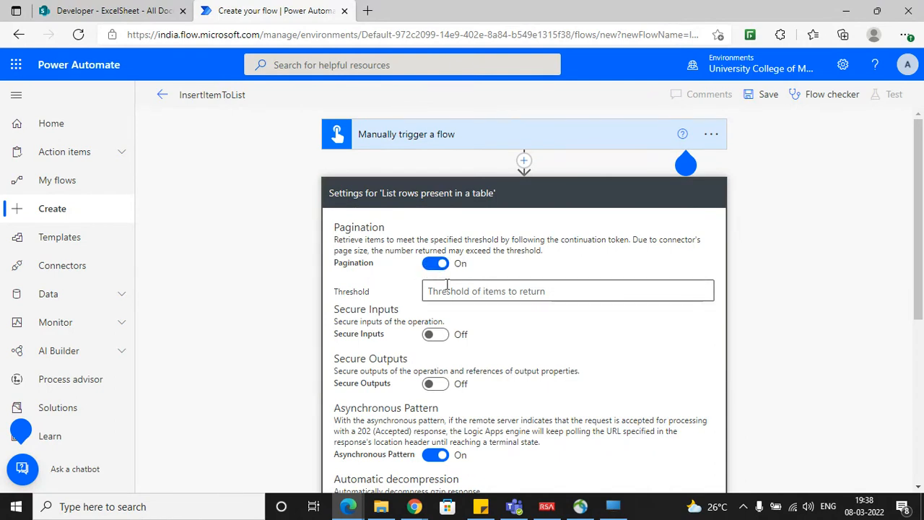
click(448, 286)
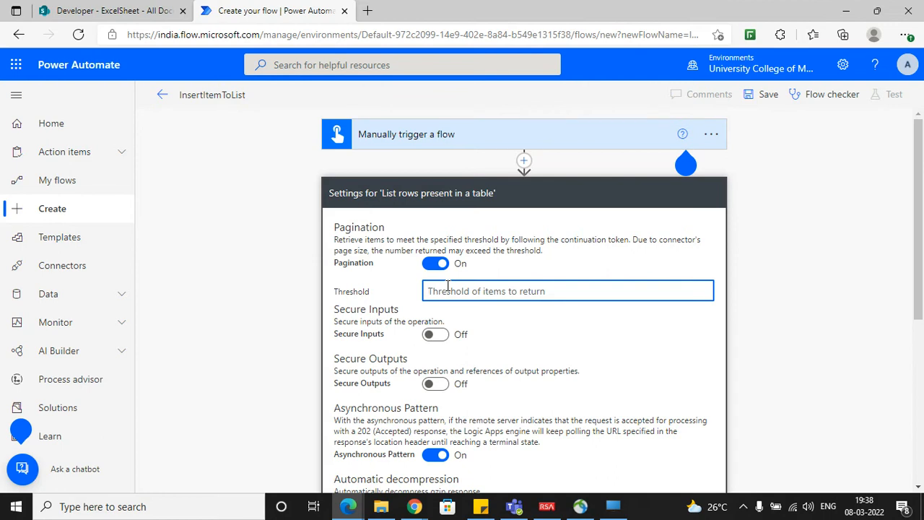
text(4999)
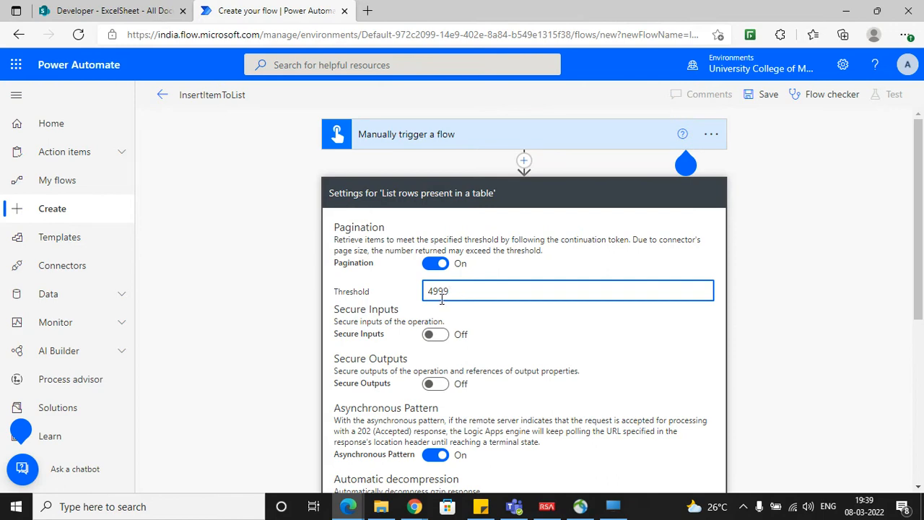
click(575, 329)
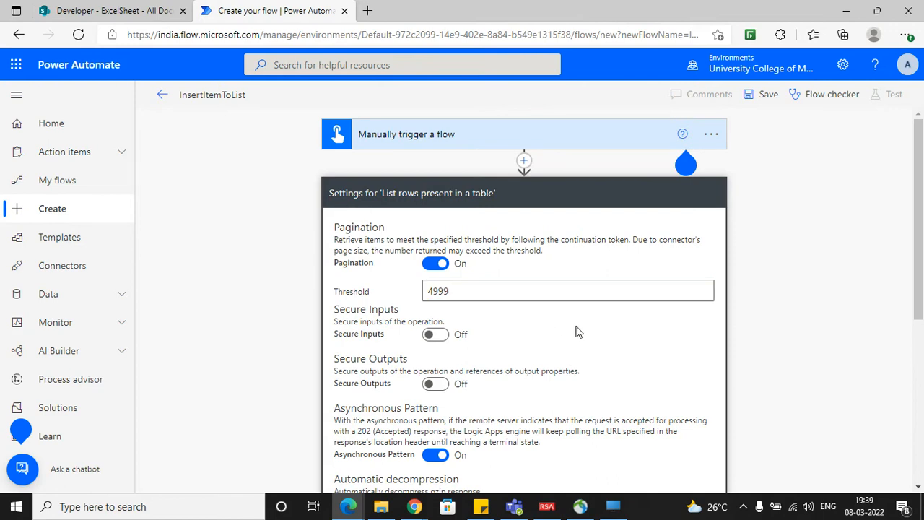
scroll(577, 326, down, 1)
scroll(576, 327, down, 3)
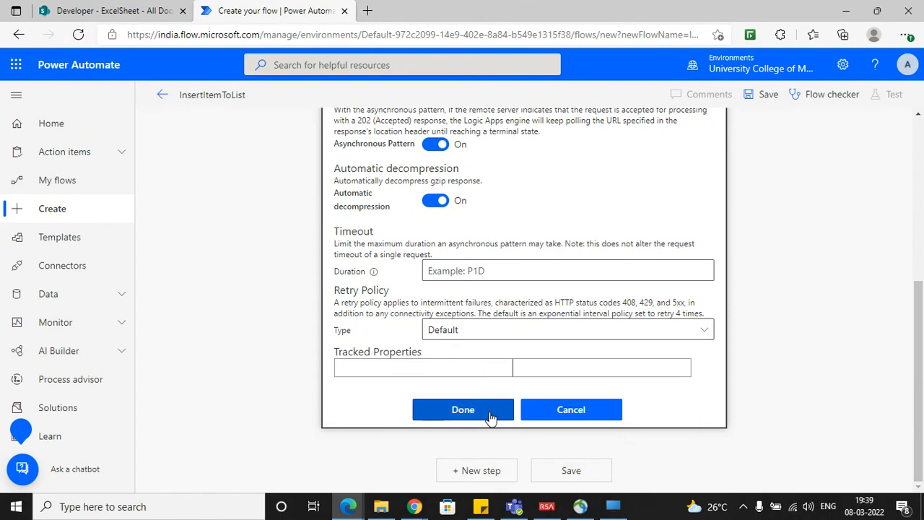
click(491, 414)
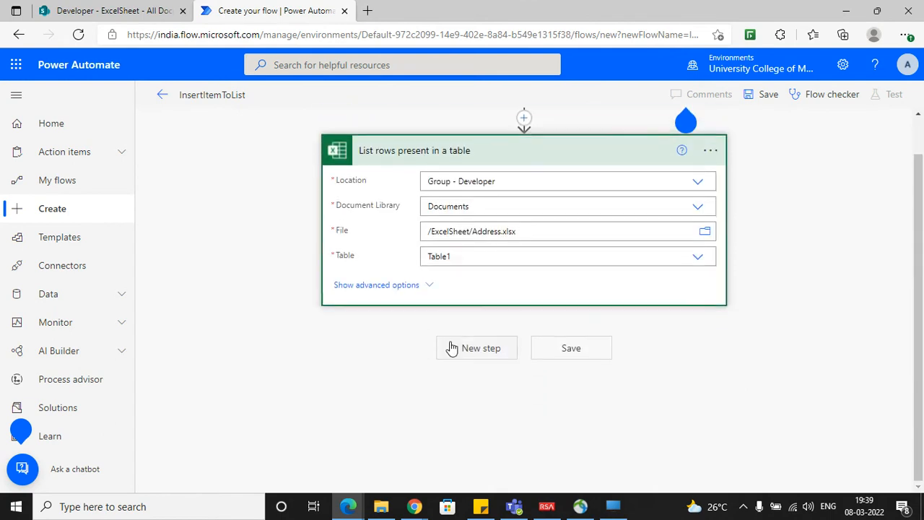
Step: Add an Apply to each control after the List rows present in a table action
scroll(450, 347, down, 1)
click(488, 360)
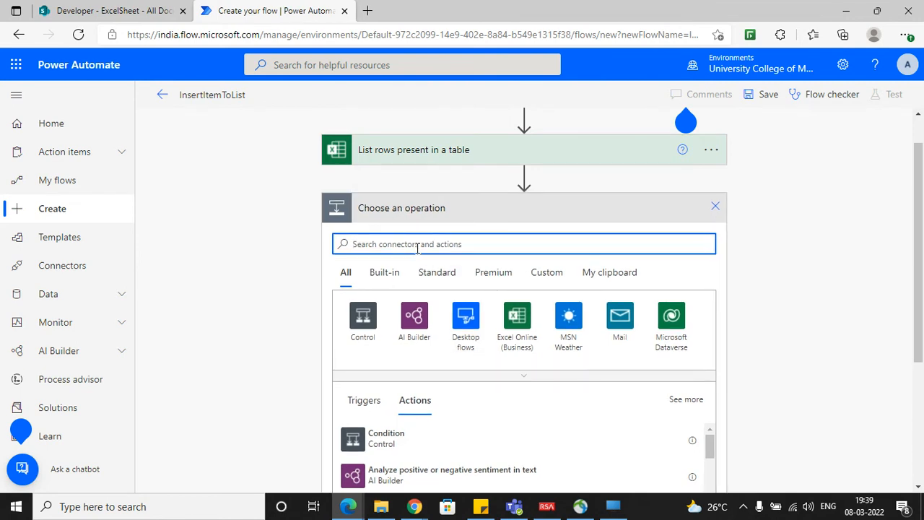
text(for)
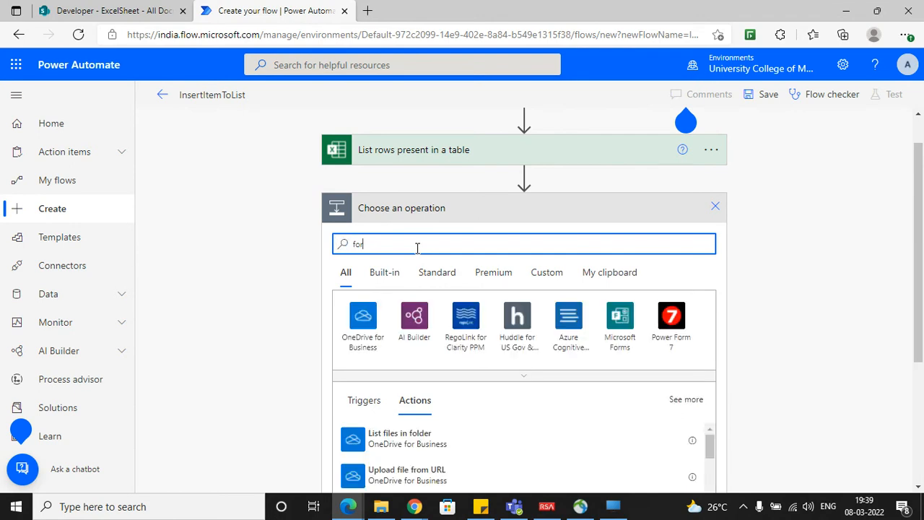
text(apply to)
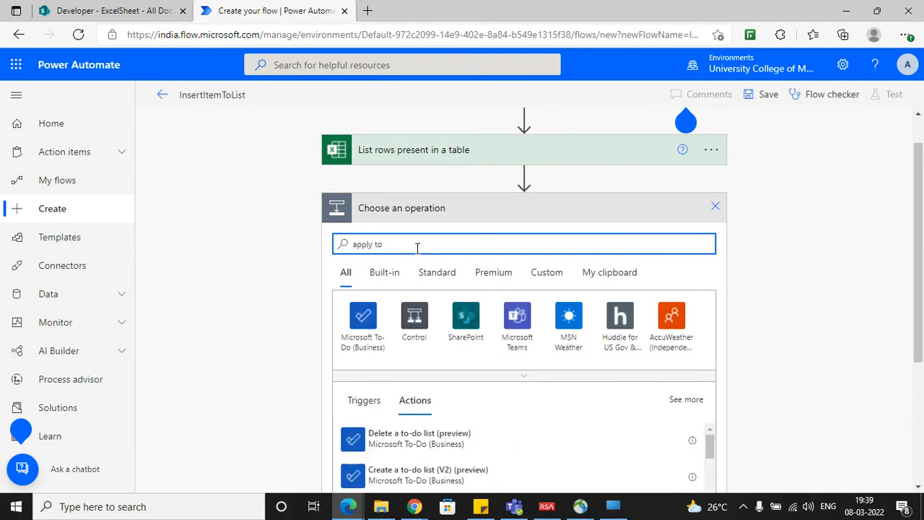
key(BackSpace)
key(BackSpace)
scroll(418, 249, down, 2)
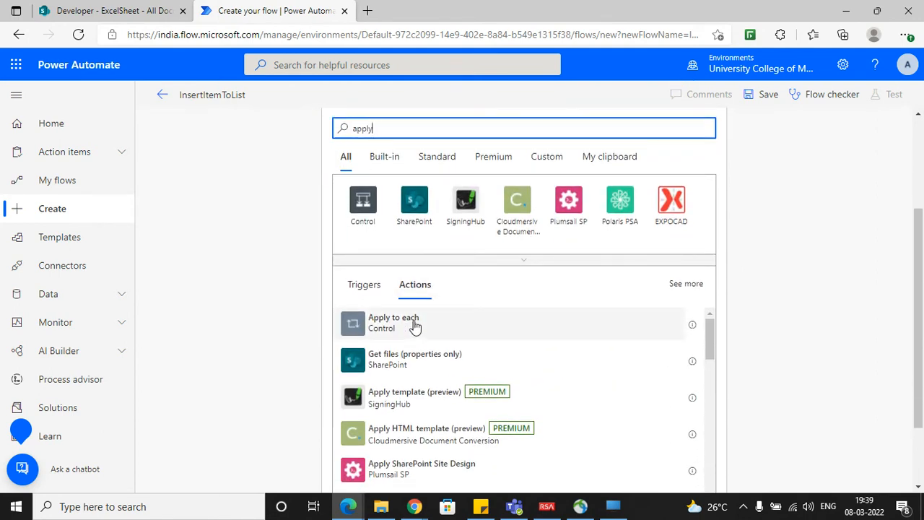
click(416, 326)
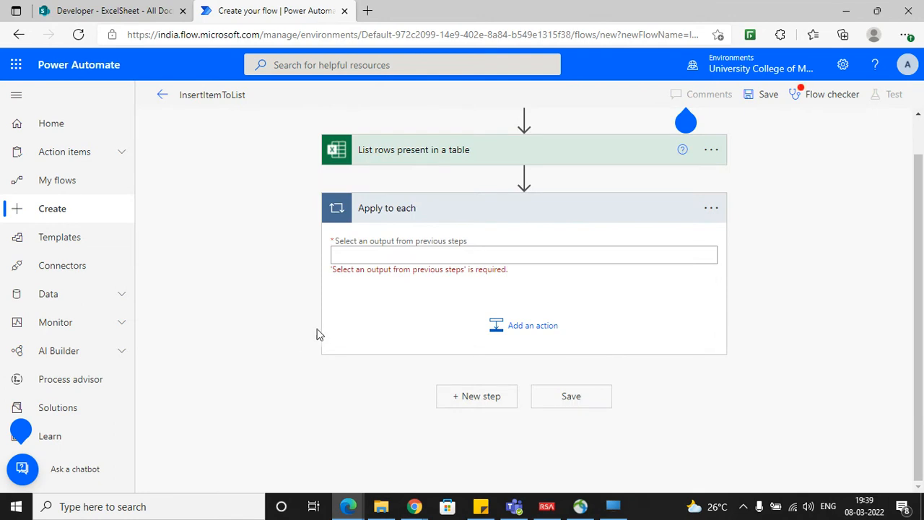
Step: Use the value output of List rows present in a table as the Apply to each loop's input
click(391, 258)
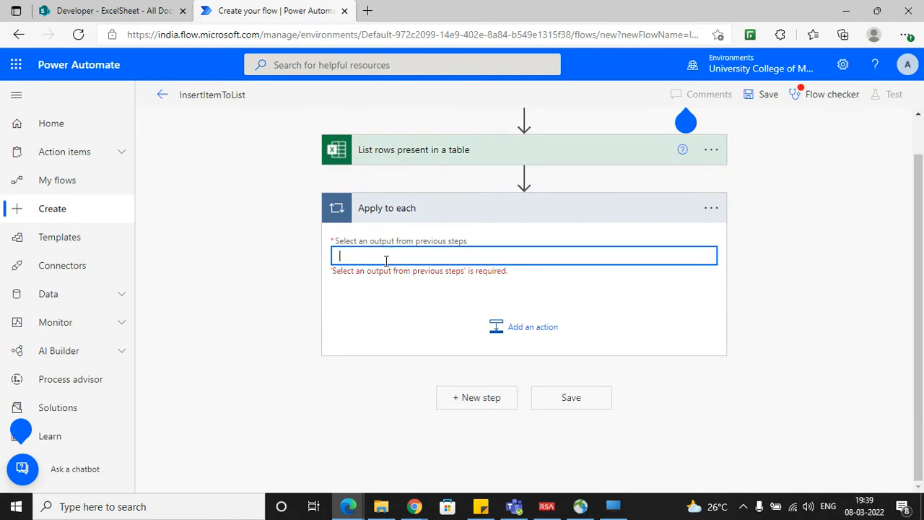
scroll(570, 246, down, 1)
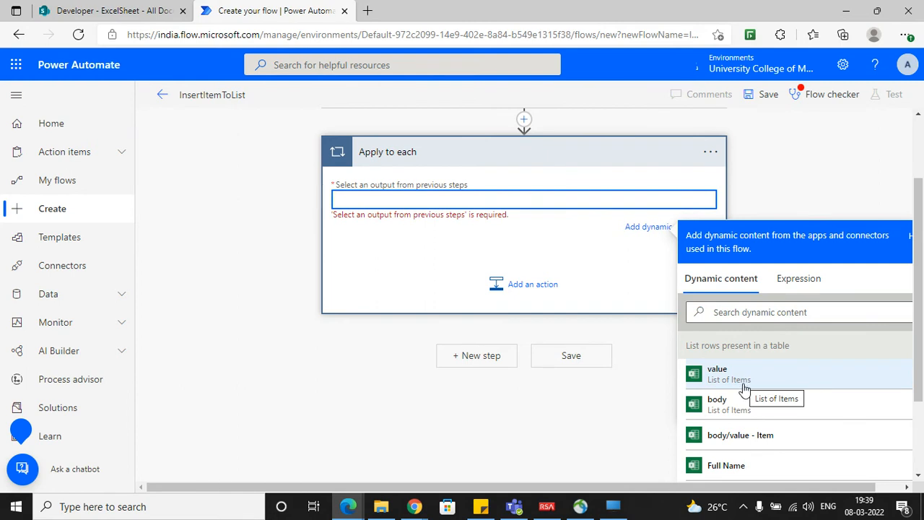
scroll(744, 390, up, 1)
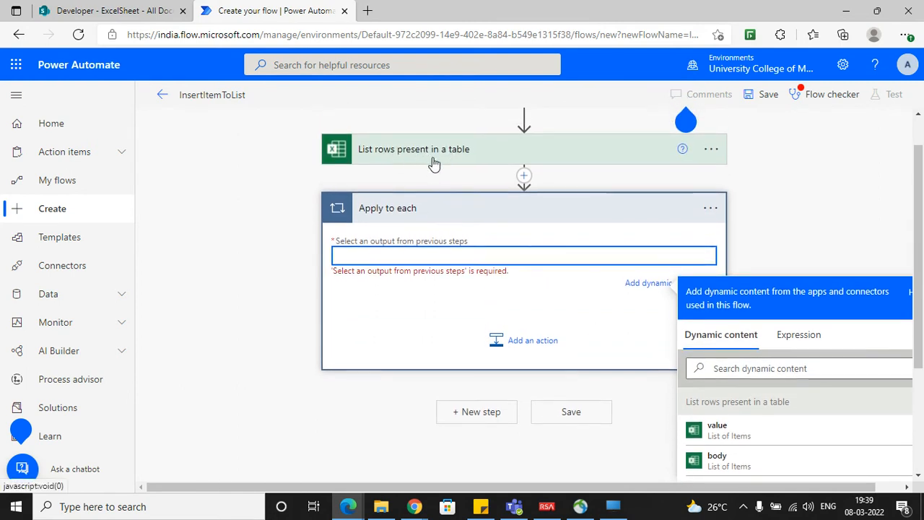
scroll(740, 316, down, 2)
drag(686, 288, 790, 299)
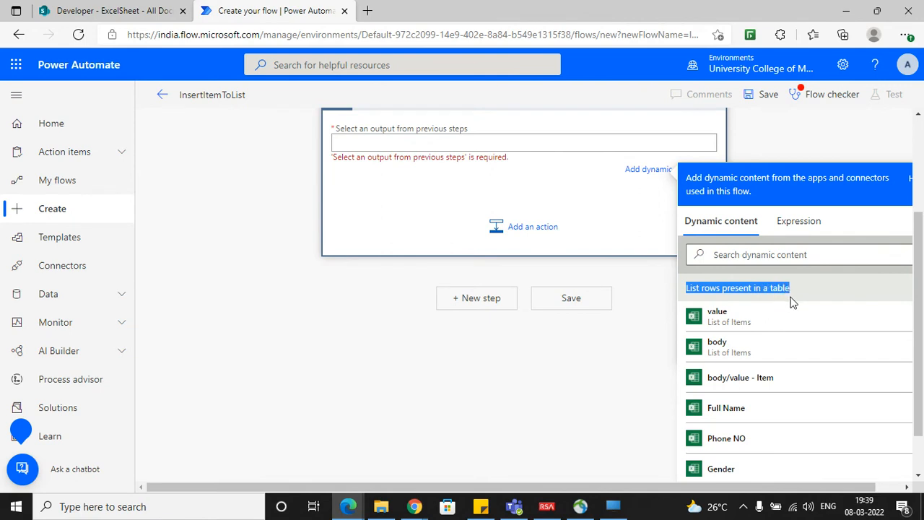
click(730, 321)
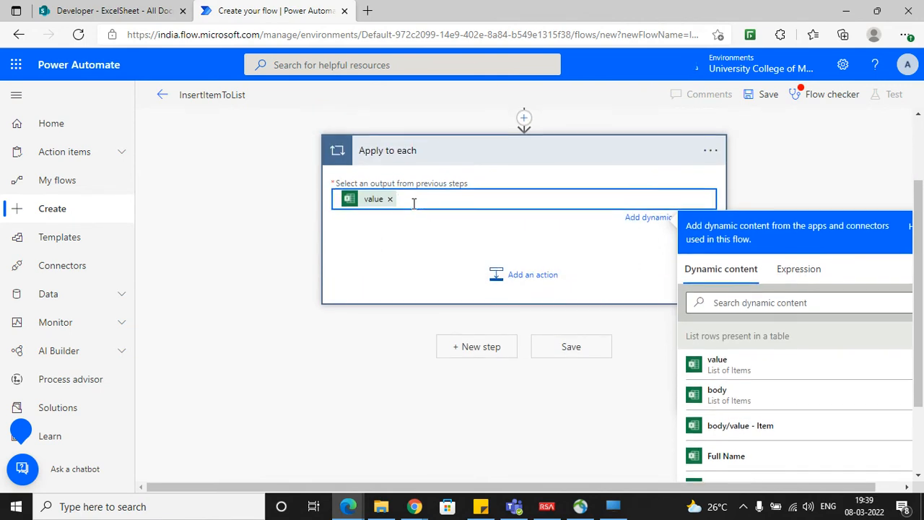
Step: Add a SharePoint Create item action inside the Apply to each loop
click(528, 275)
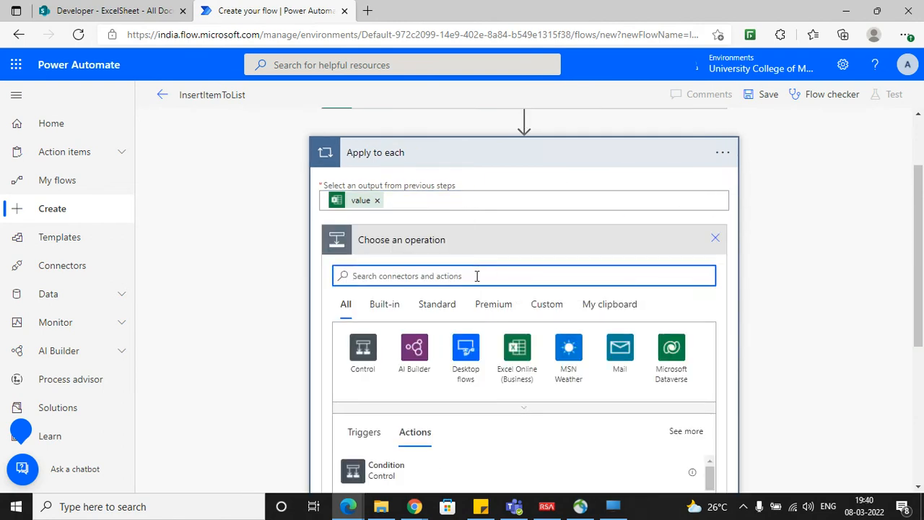
text(create item)
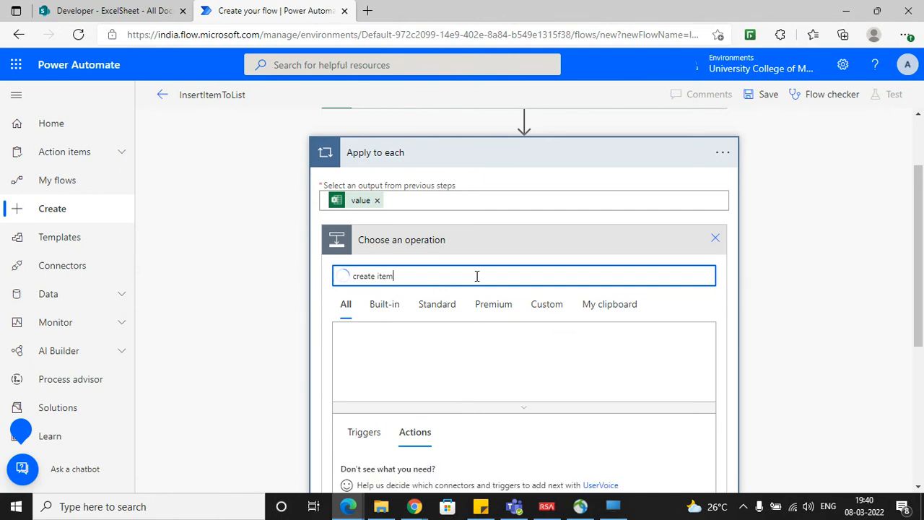
scroll(477, 282, down, 2)
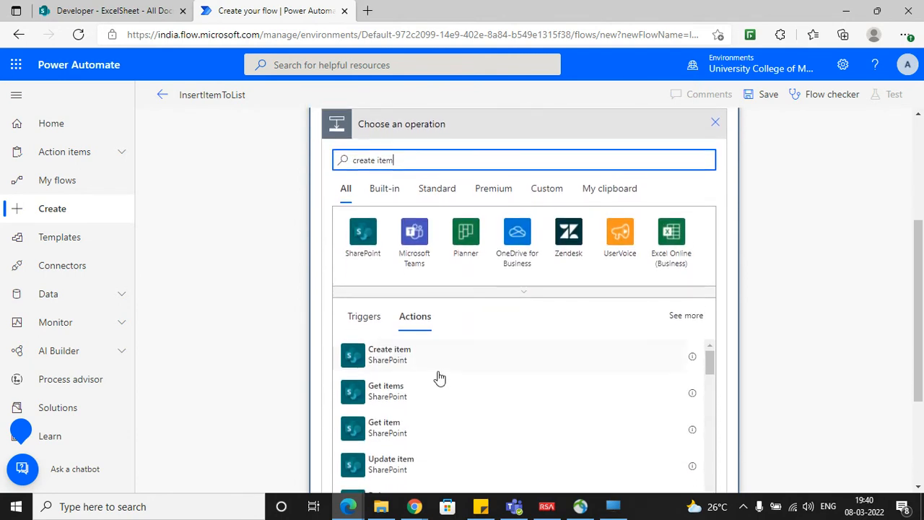
click(404, 358)
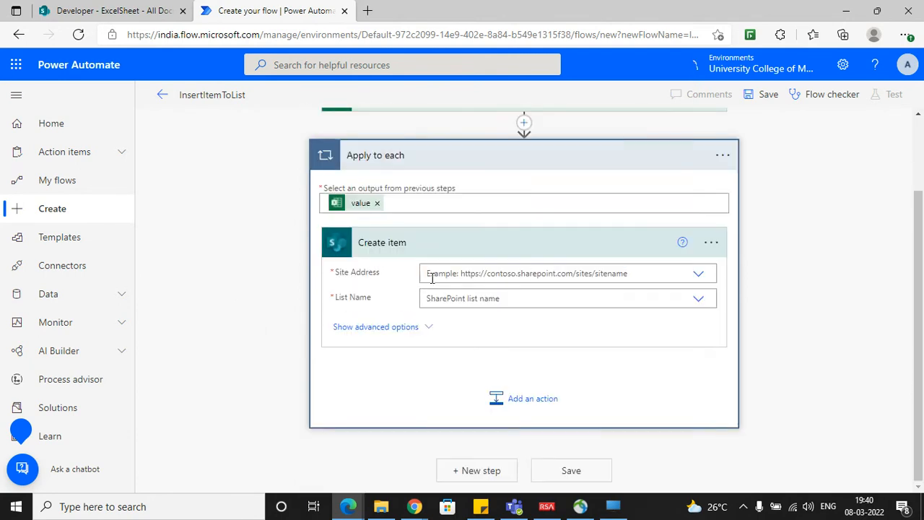
Step: Point the Create item action to the AddressBook list on the Developer site and expand its advanced options
click(709, 281)
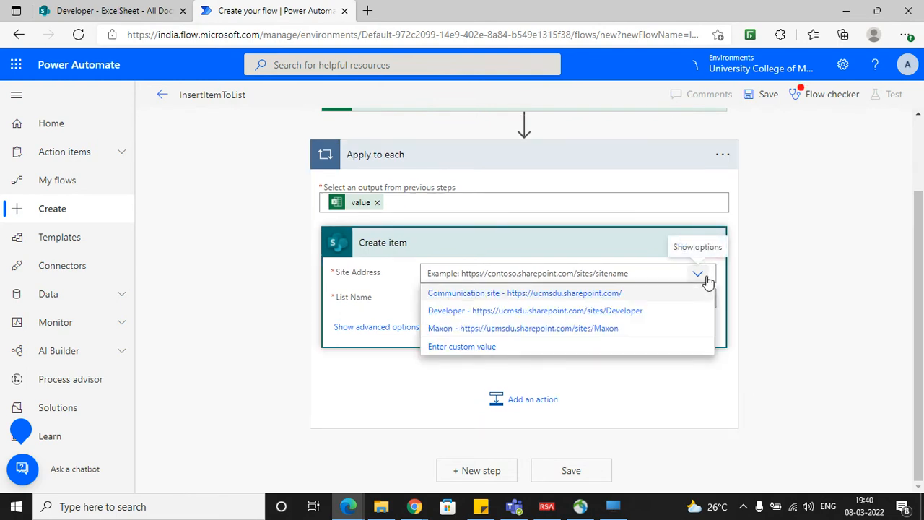
click(606, 312)
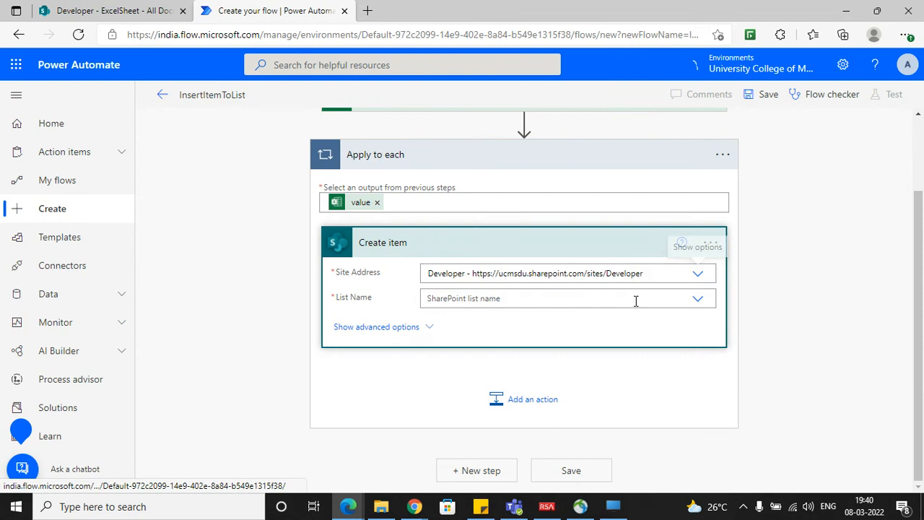
click(695, 302)
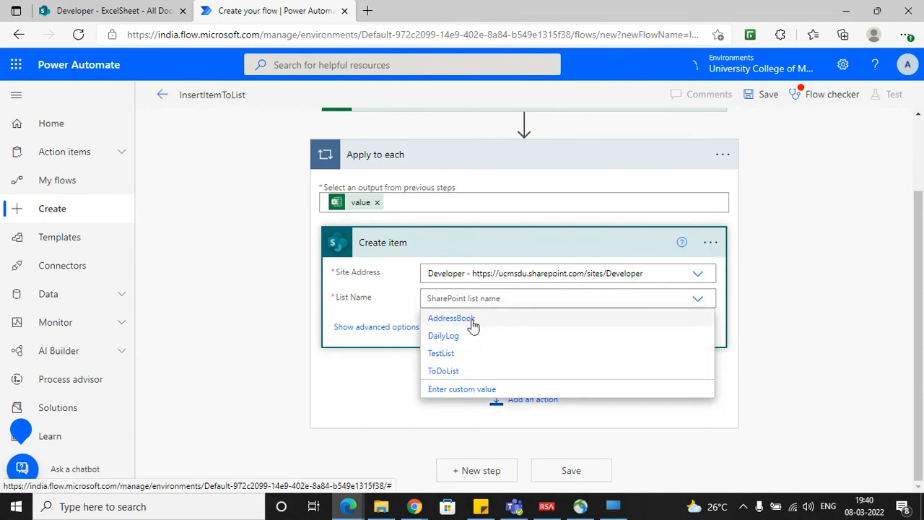
click(473, 325)
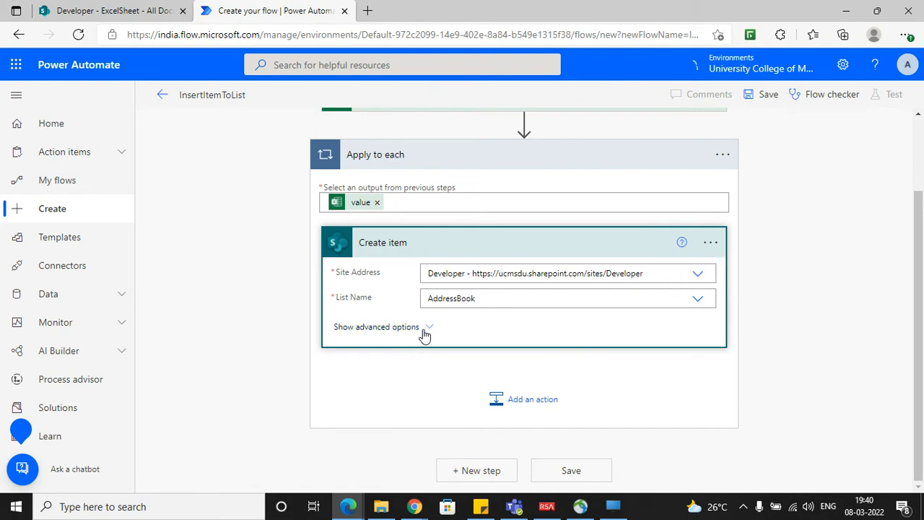
click(423, 331)
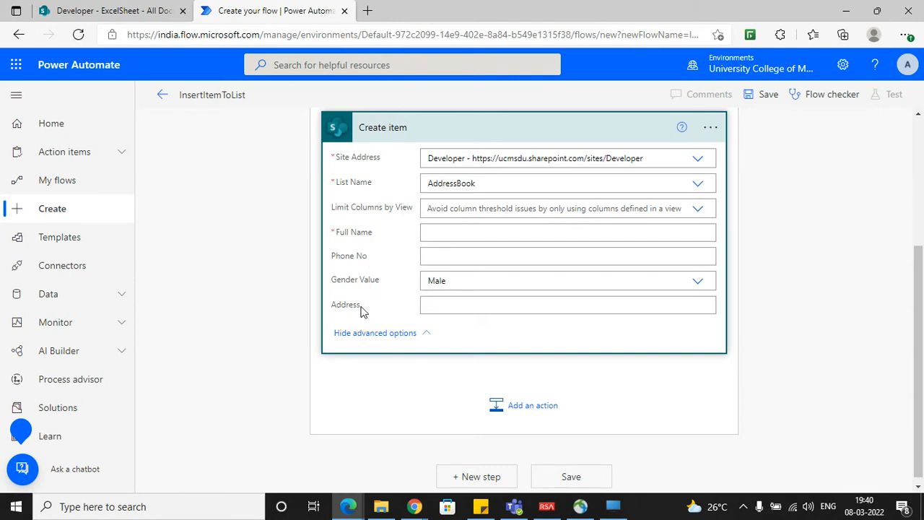
Step: Map the Create item's Full Name and Phone No fields to the Excel table's Full Name and Phone NO columns
click(445, 239)
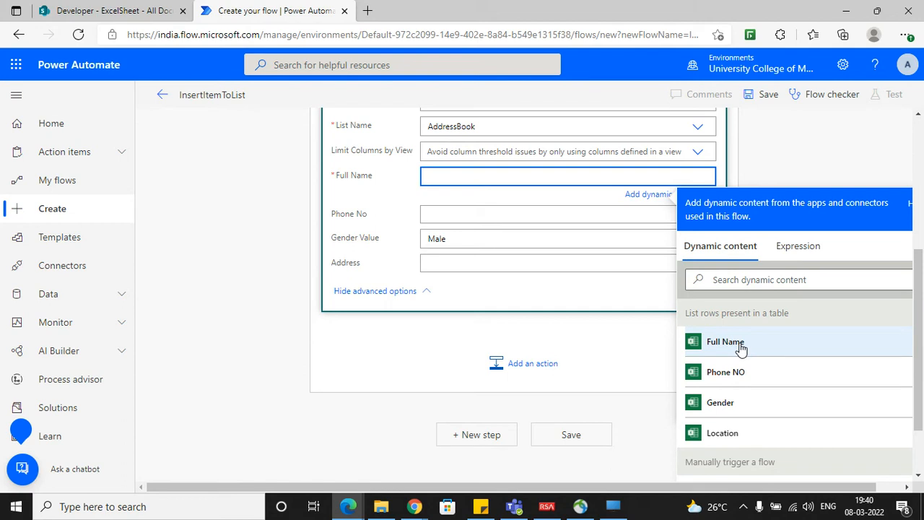
click(741, 349)
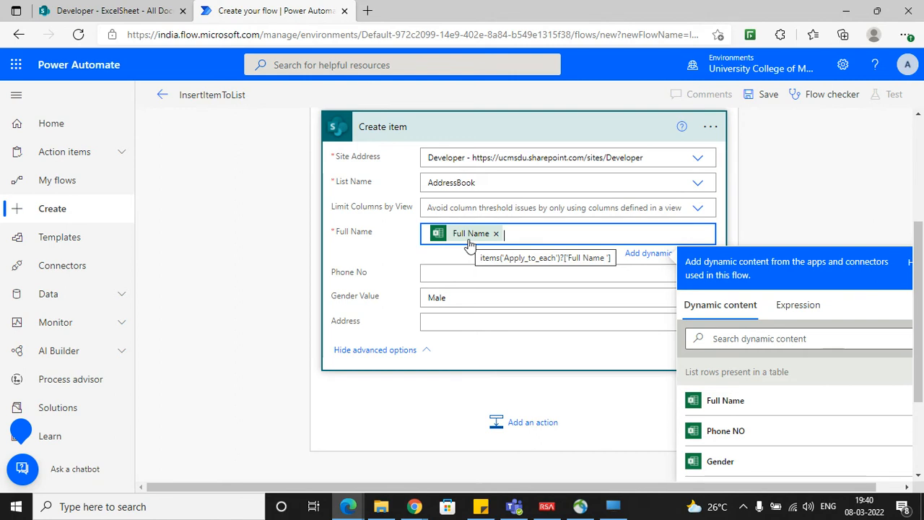
scroll(470, 246, up, 2)
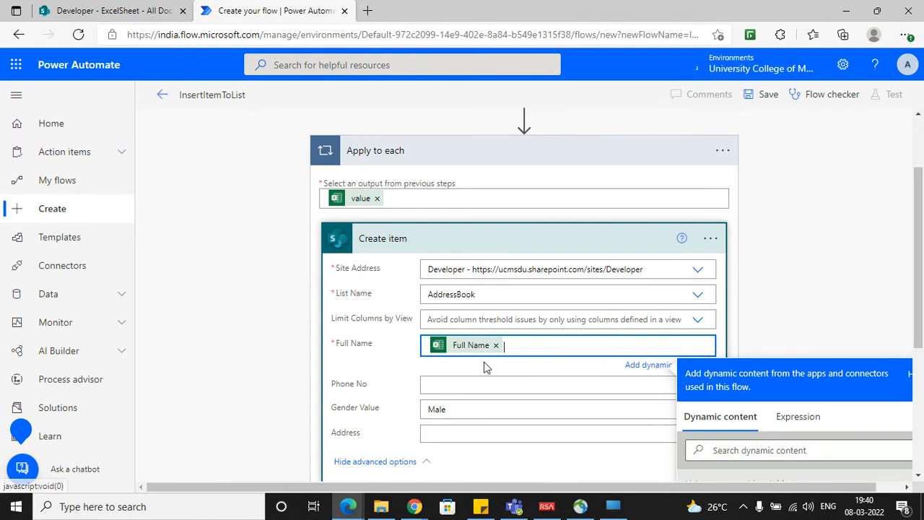
scroll(473, 343, down, 1)
click(466, 330)
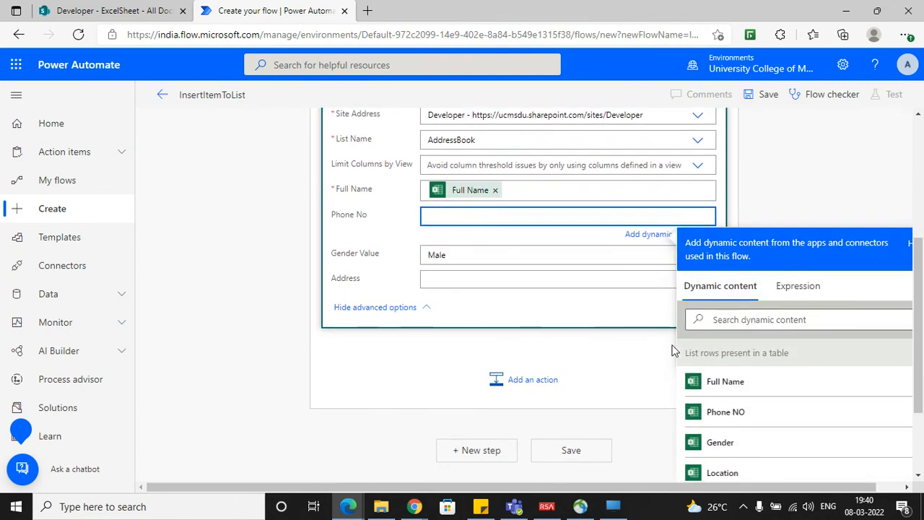
click(725, 413)
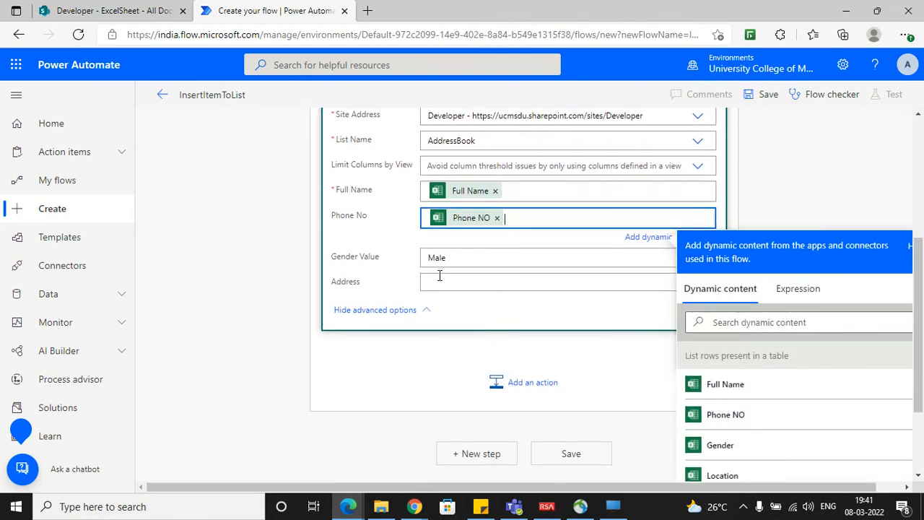
Step: Clear the preset choice from the Create item's Gender Value field and switch it to a custom value
click(463, 260)
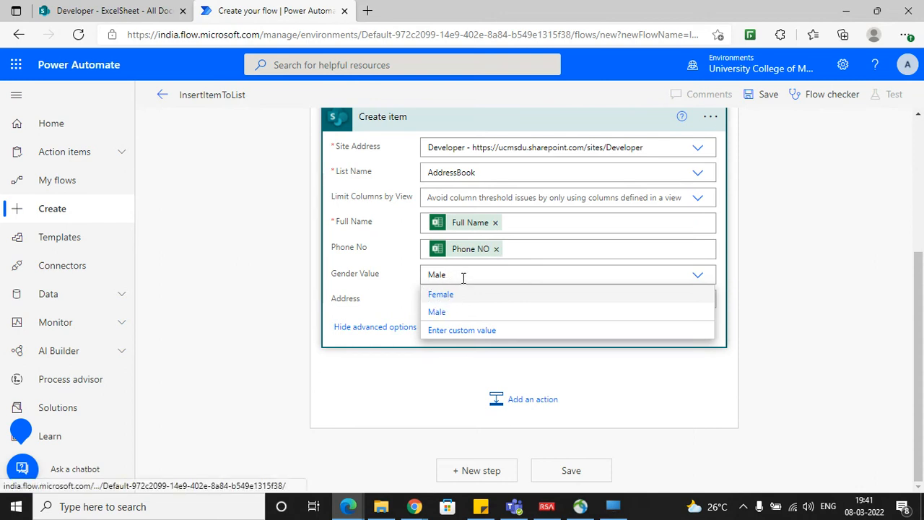
key(BackSpace)
key(BackSpace)
key(BackSpace)
key(BackSpace)
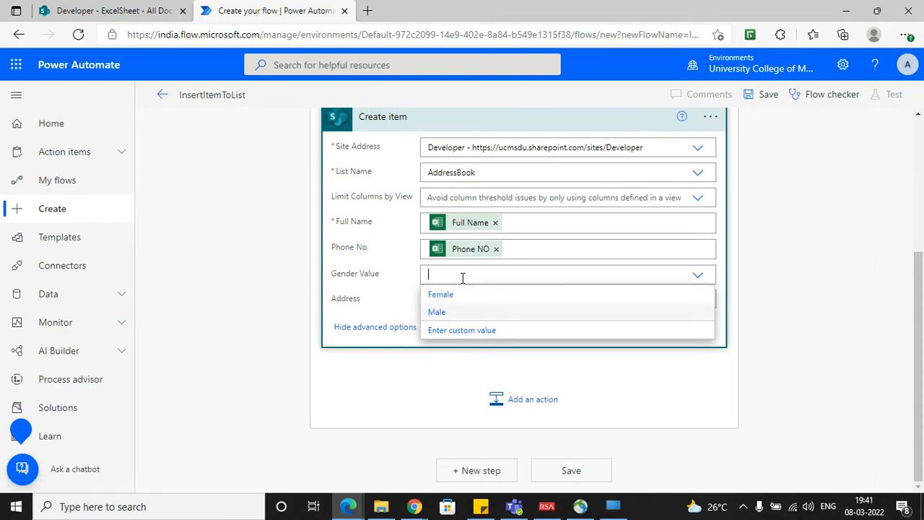
click(530, 251)
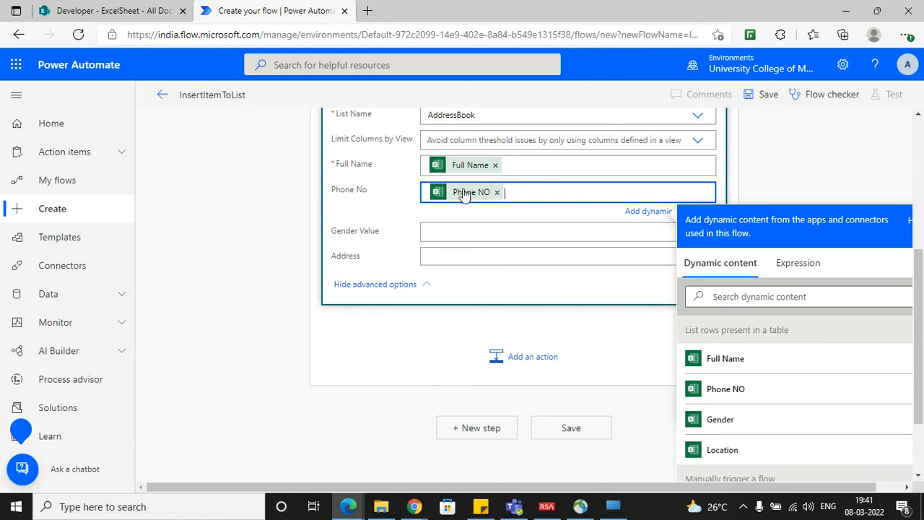
click(466, 228)
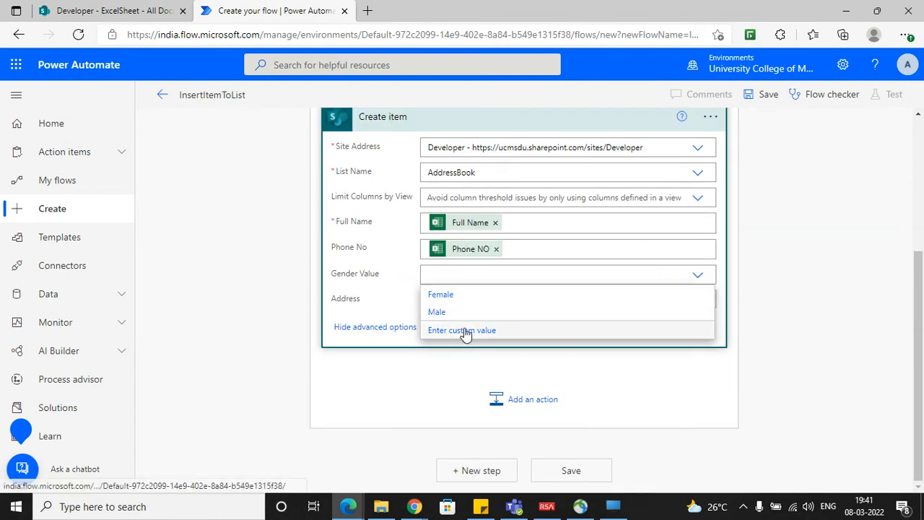
click(522, 276)
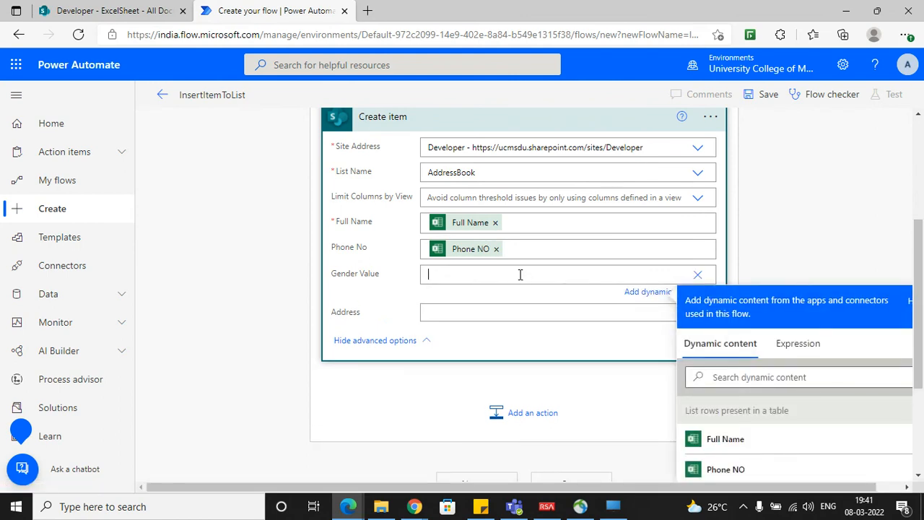
Step: Copy the Gender token's expression by temporarily inserting the token in the Phone No field, and remove it from there
scroll(520, 274, down, 1)
click(518, 195)
scroll(517, 196, down, 1)
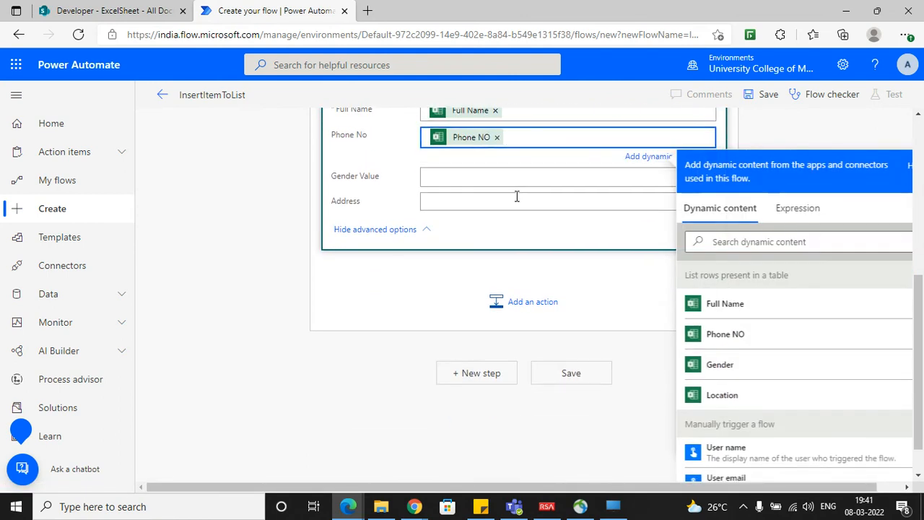
click(737, 370)
scroll(535, 355, up, 2)
scroll(532, 355, up, 1)
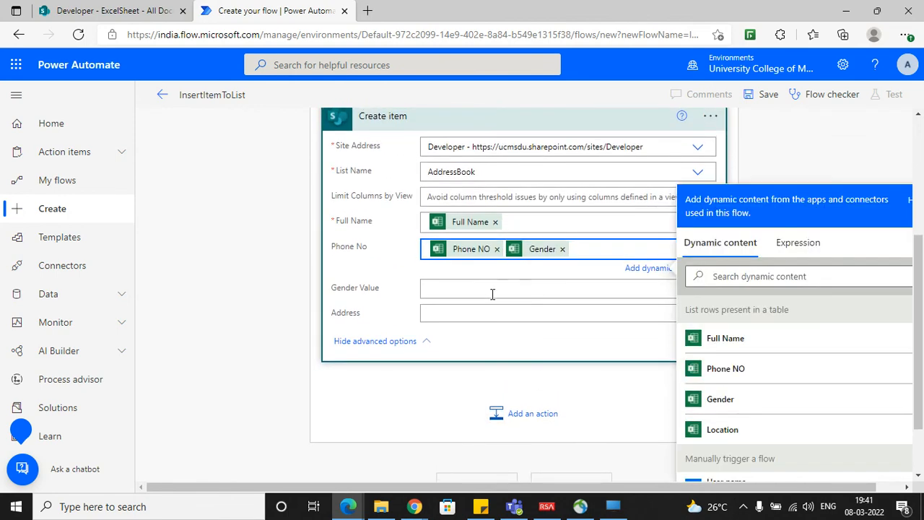
right_click(547, 252)
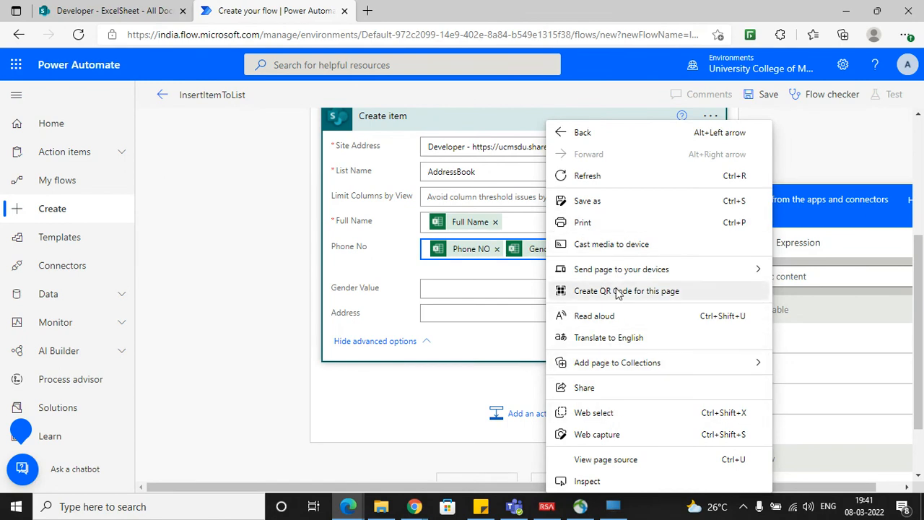
mouse_move(601, 357)
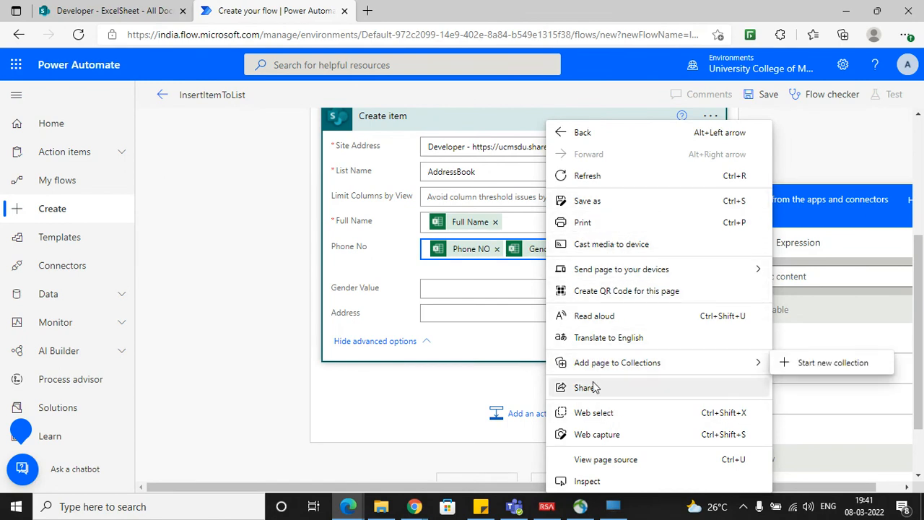
click(483, 338)
click(543, 253)
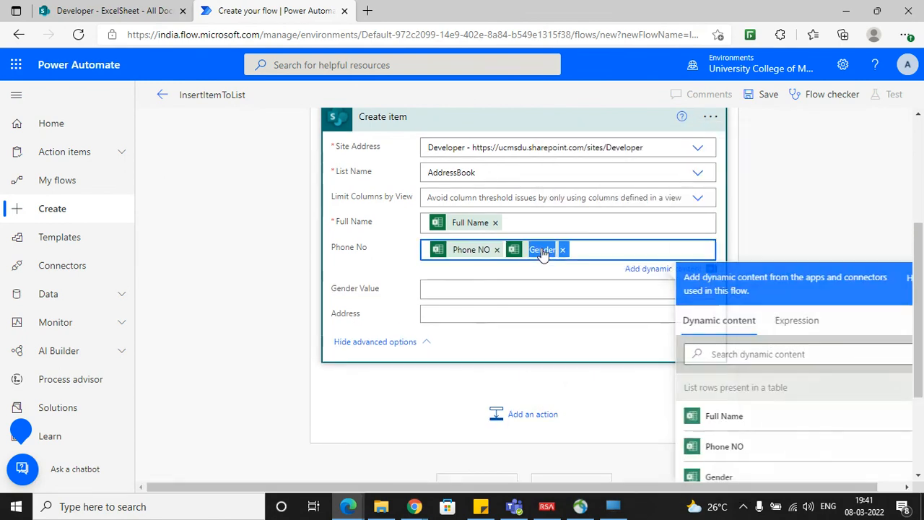
right_click(543, 252)
click(583, 186)
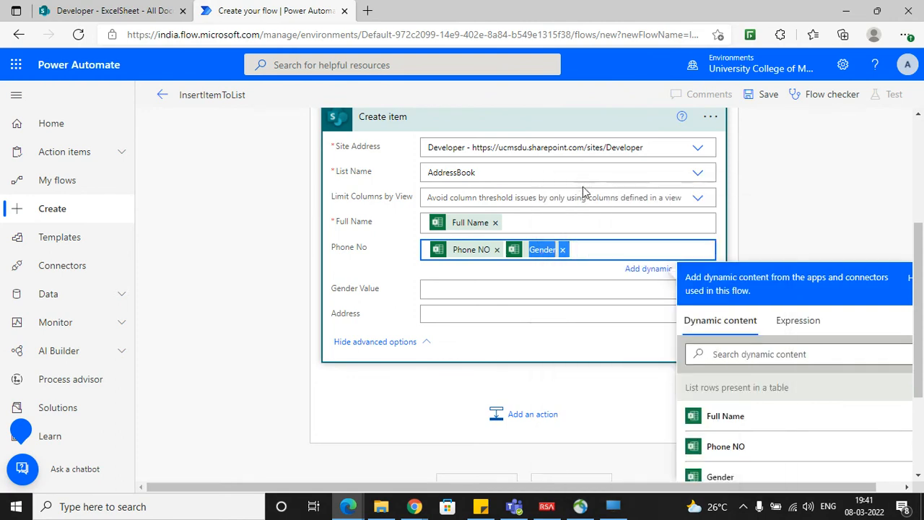
click(564, 250)
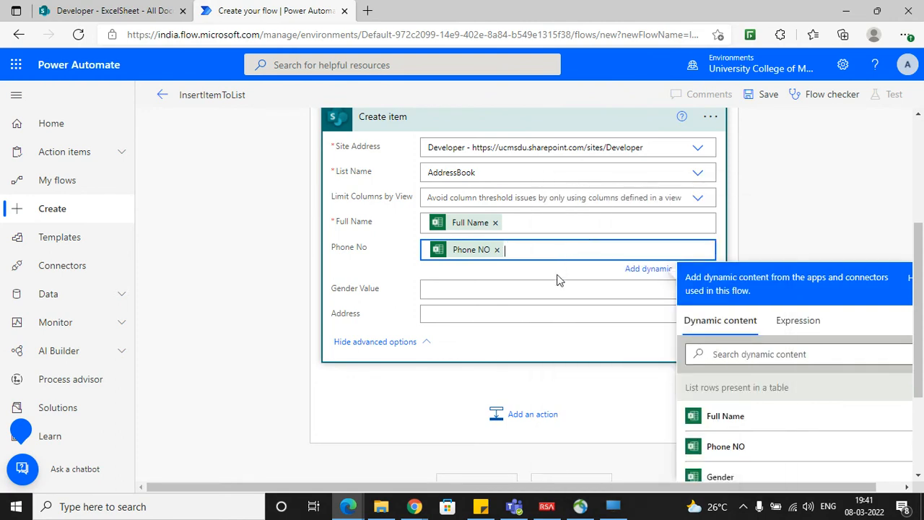
Step: Set Gender Value to the expression items('Apply_to_each')?['Gender '], without the enclosing @{ }
click(537, 286)
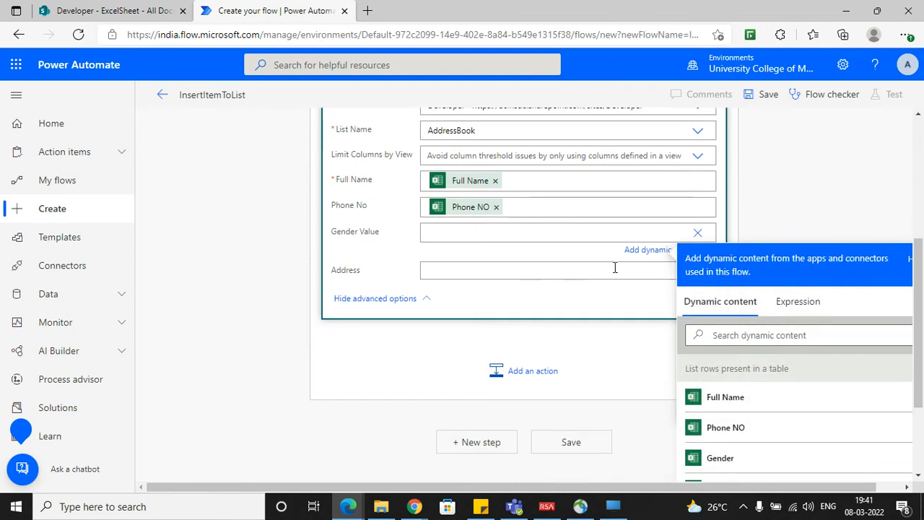
click(806, 311)
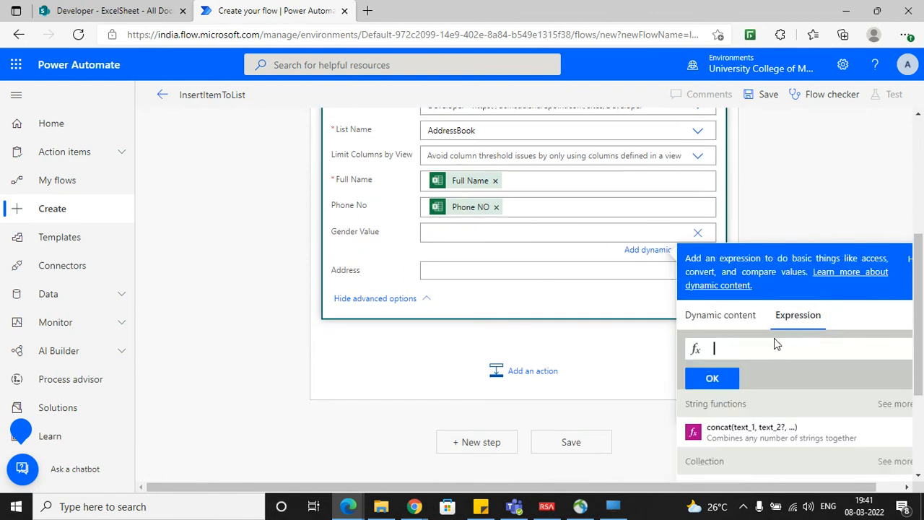
text(@{items('Apply_to_each')?['Gender ']})
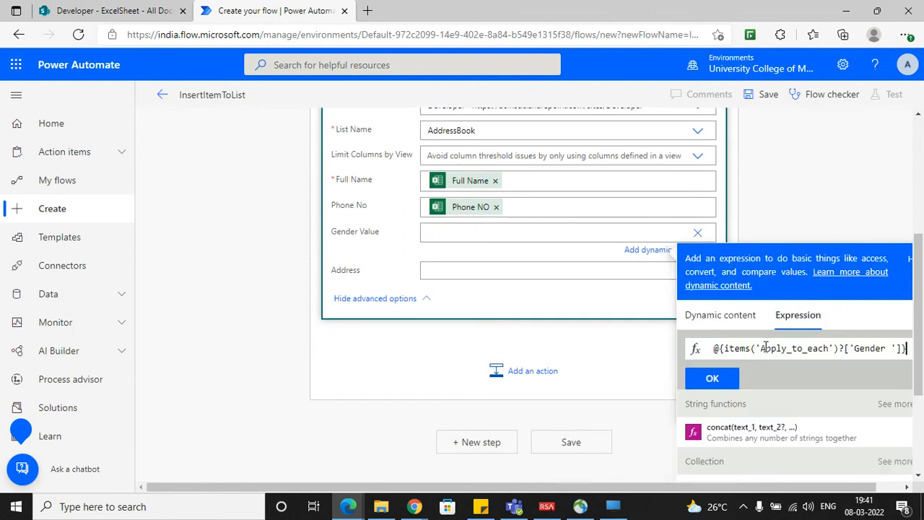
click(722, 352)
key(BackSpace)
key(BackSpace)
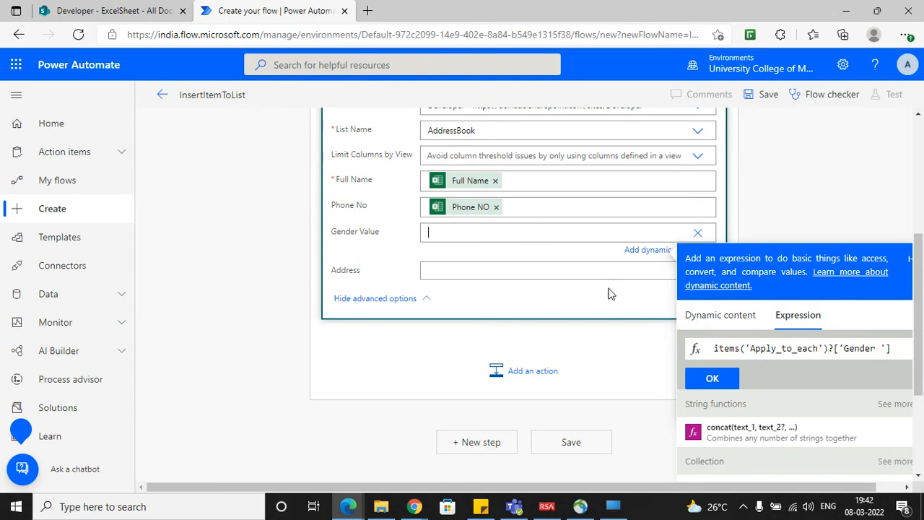
click(701, 378)
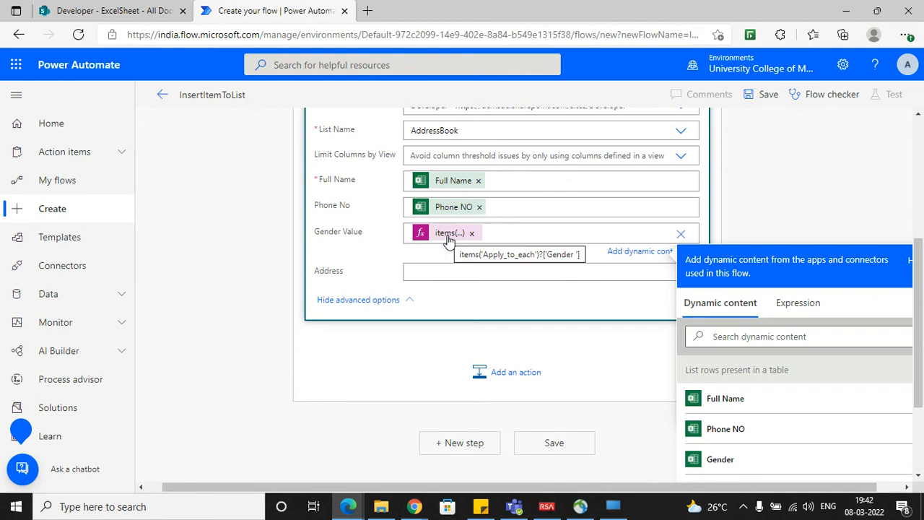
Step: Map the Address field to the Excel table's Location column, and collapse the Create item and Apply to each cards
click(456, 271)
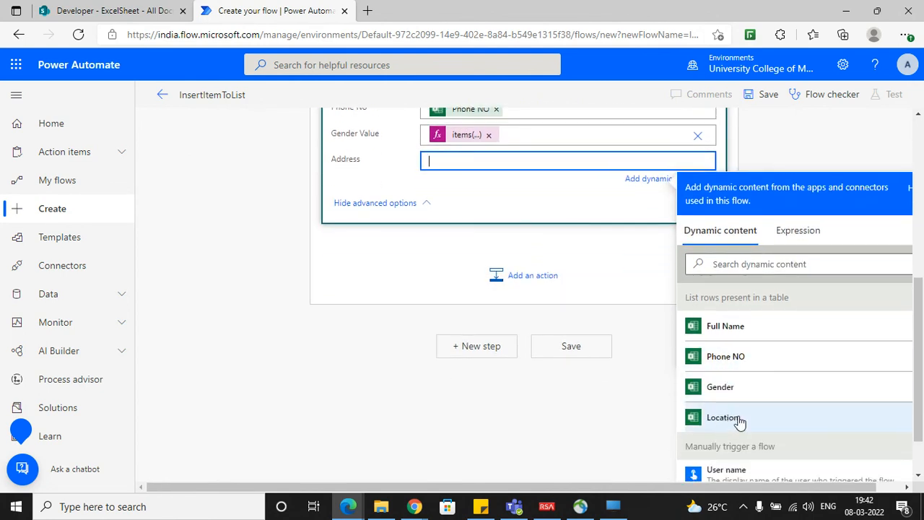
click(723, 417)
click(505, 217)
scroll(551, 291, up, 4)
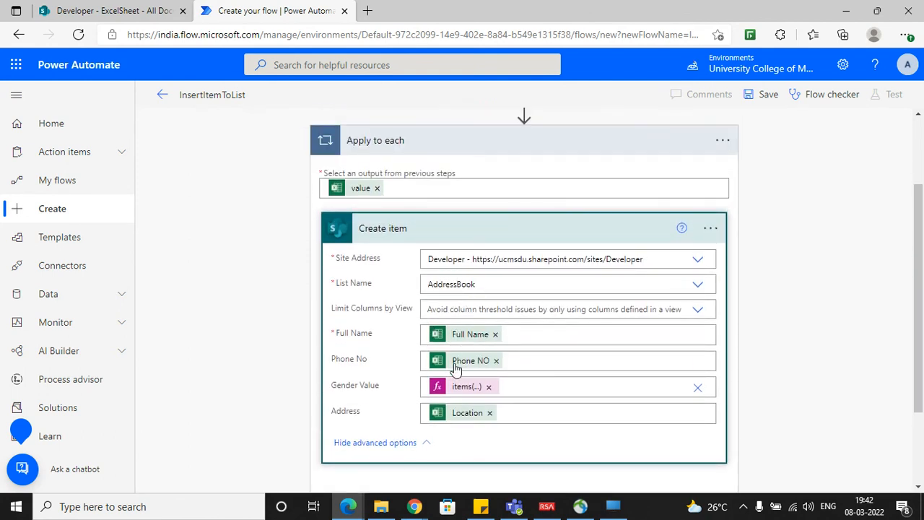
click(490, 229)
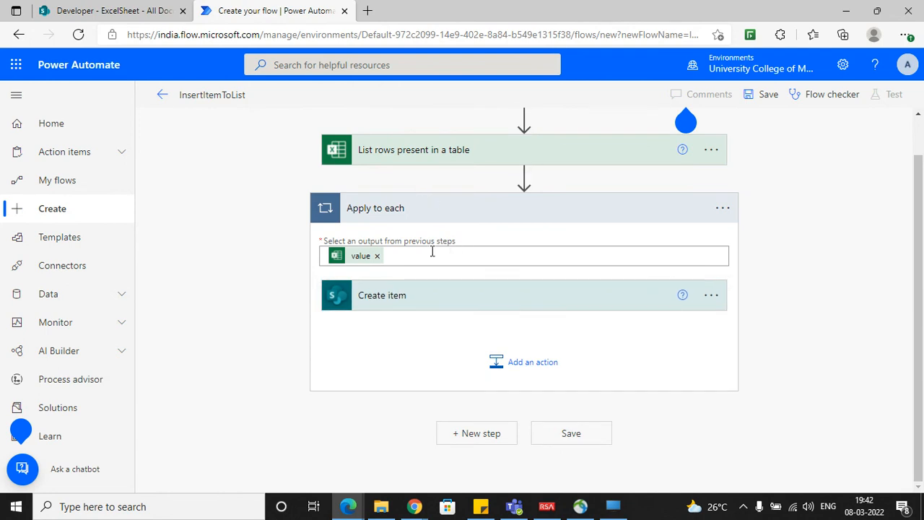
click(484, 217)
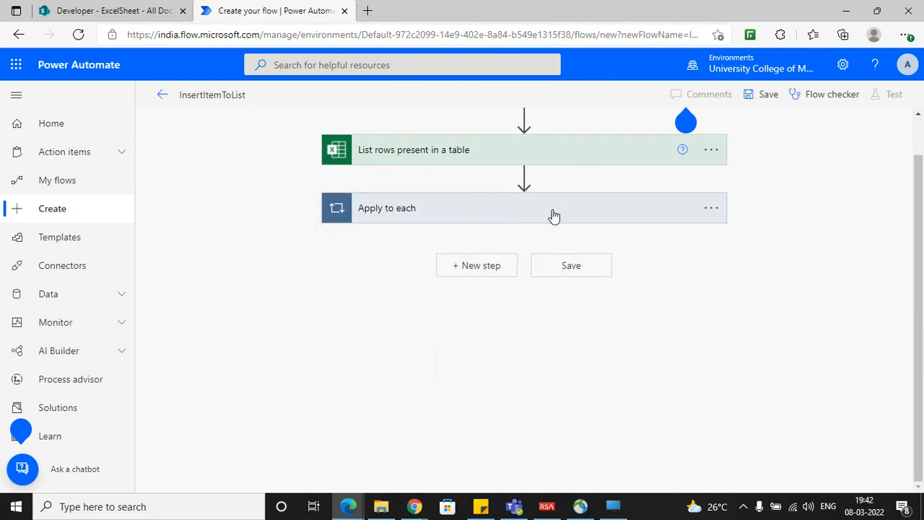
Step: Switch to the SharePoint Developer site, open the AddressBook list and reload it to check its current items
click(140, 15)
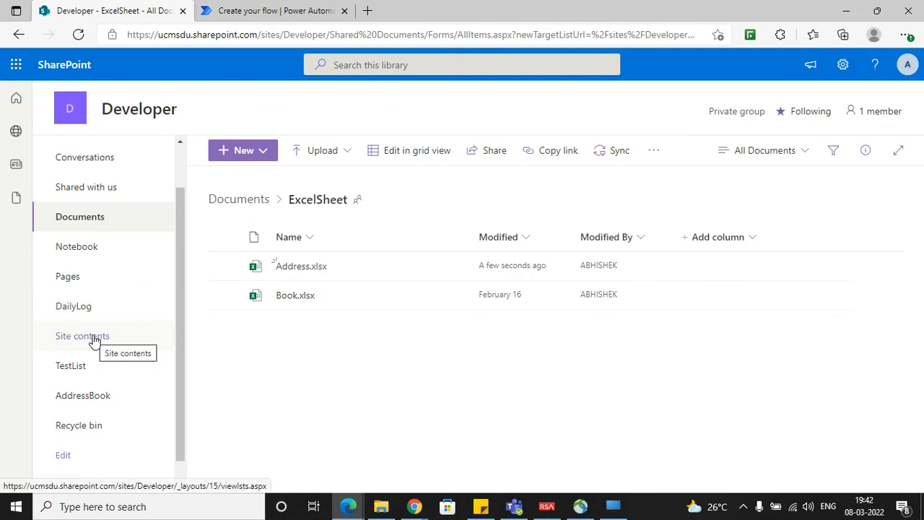
click(88, 395)
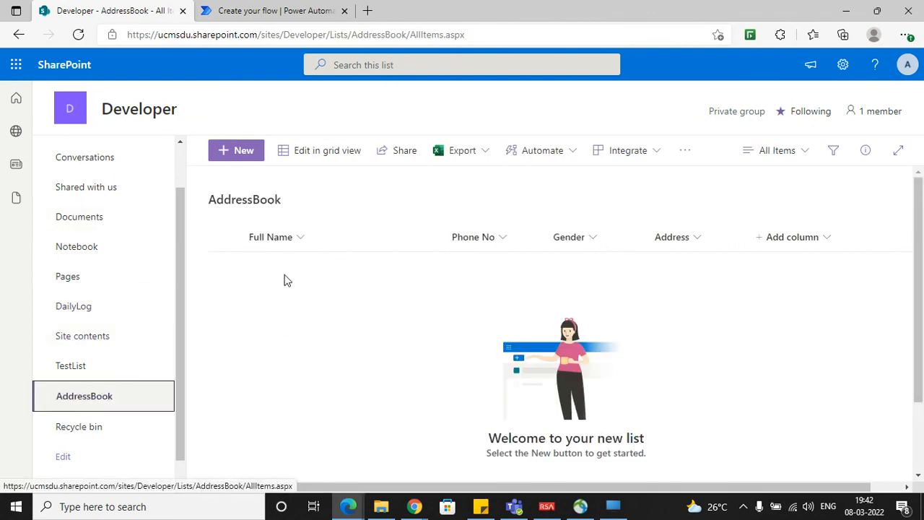
click(238, 36)
key(Return)
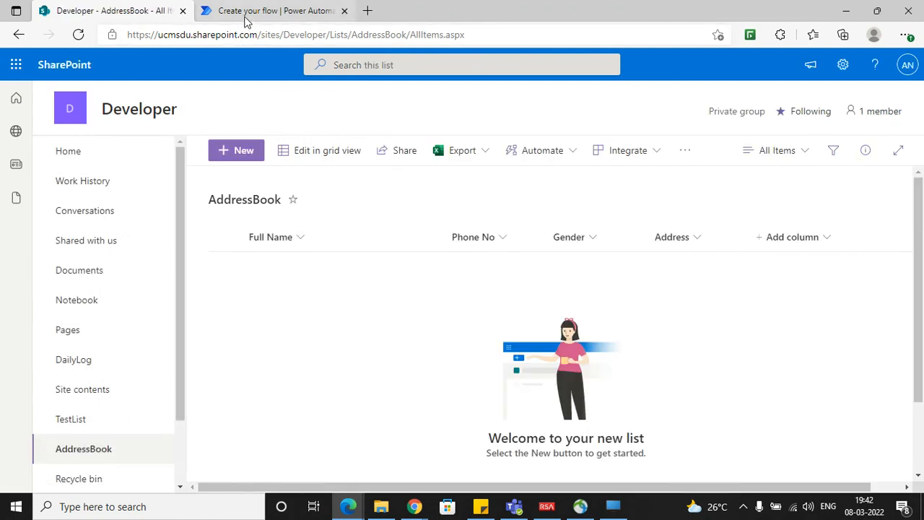
Step: Return to Power Automate, save the InsertItemToList flow and run it as a manual test
click(245, 14)
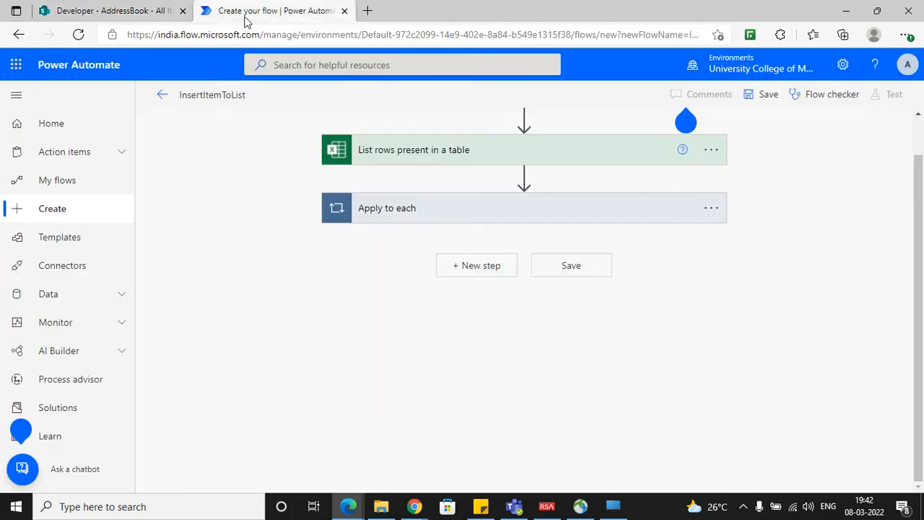
click(765, 101)
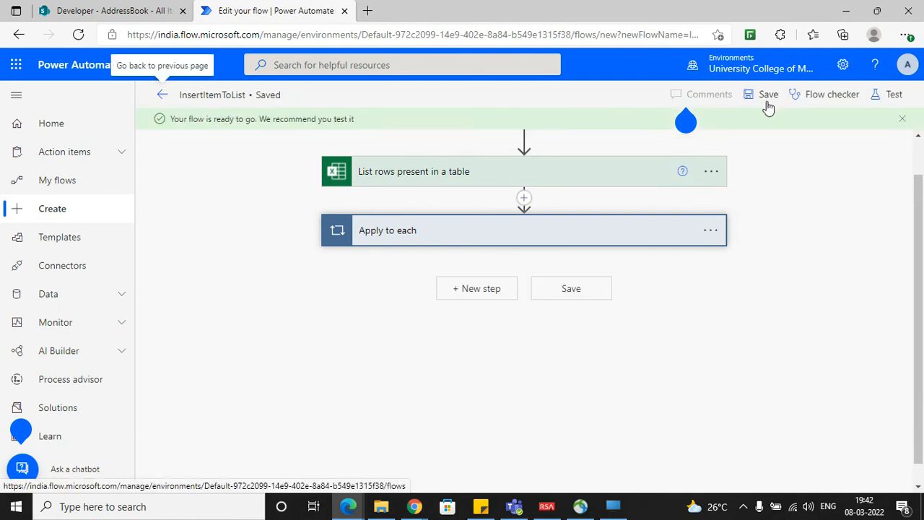
click(879, 103)
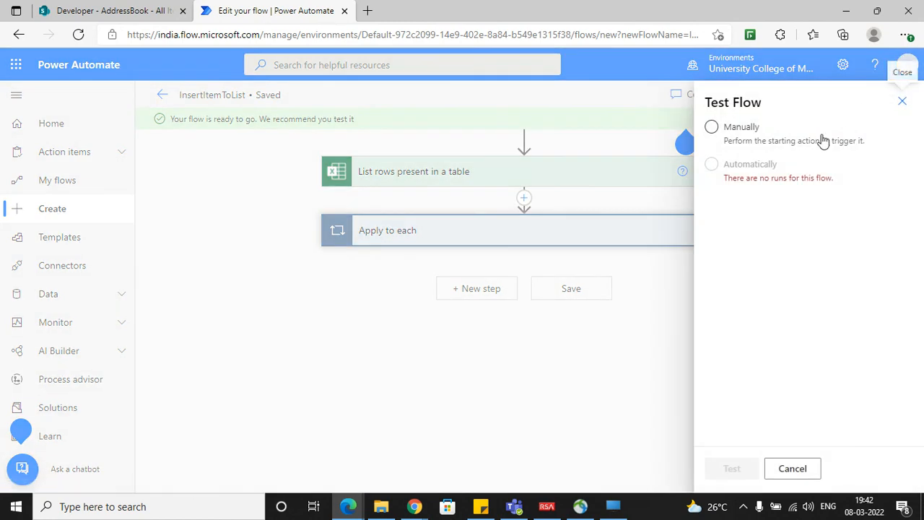
click(717, 130)
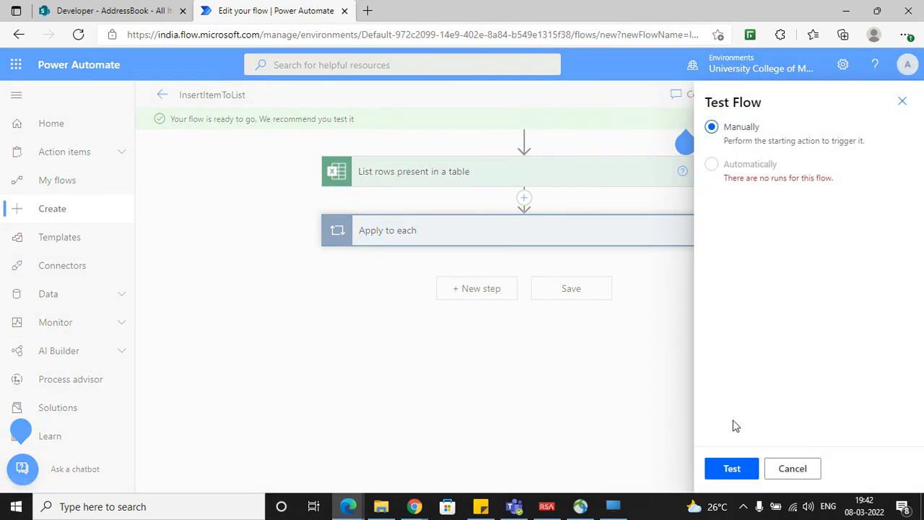
click(732, 468)
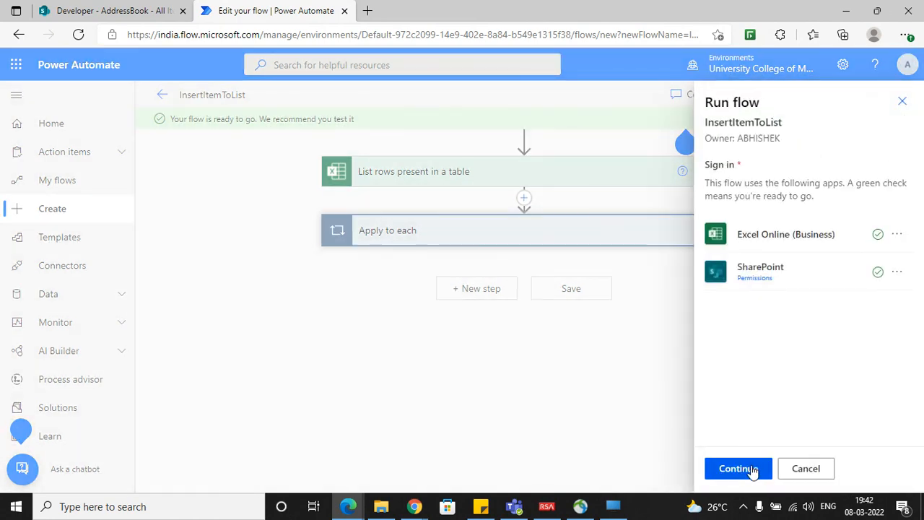
click(752, 469)
click(753, 469)
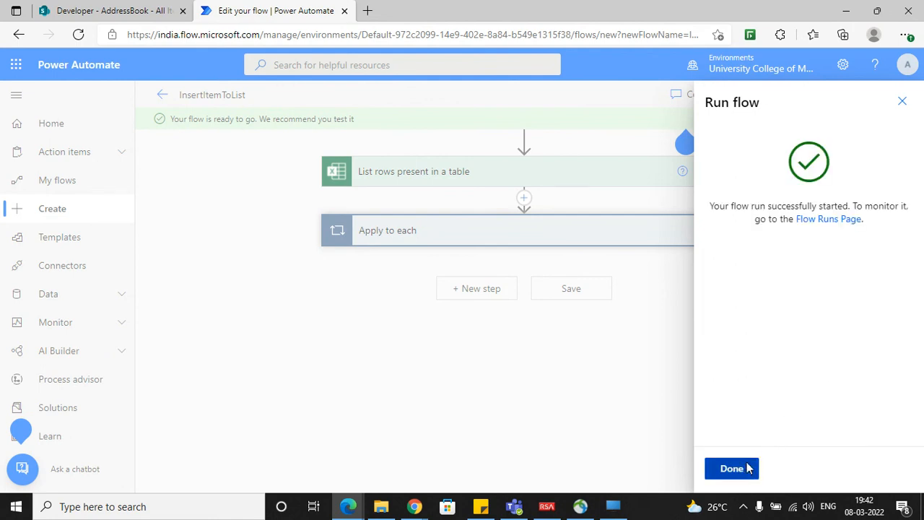
click(747, 469)
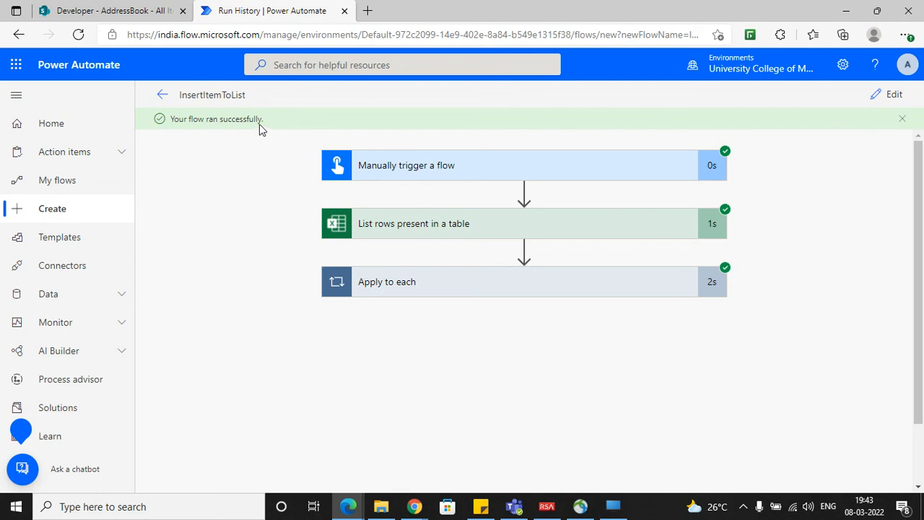
Step: Switch back to the AddressBook list in SharePoint and reload it to check the items inserted by the flow
click(142, 19)
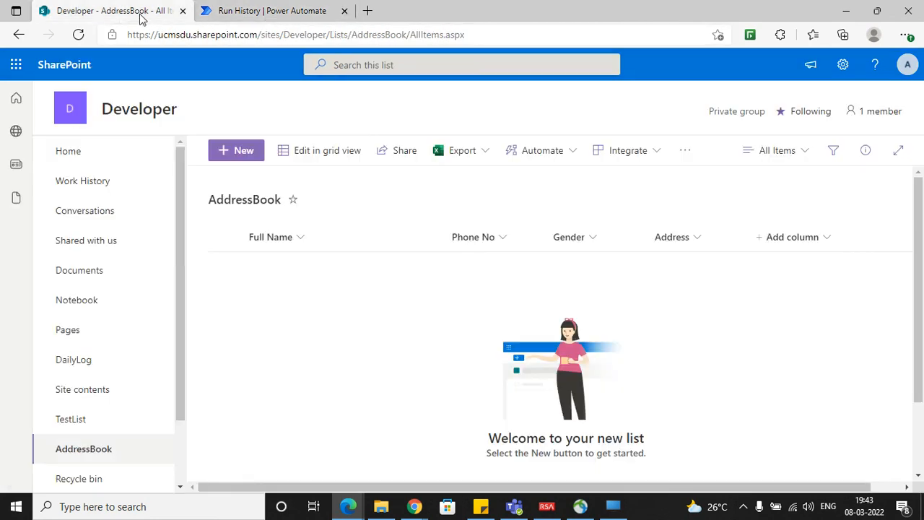
click(208, 41)
key(Return)
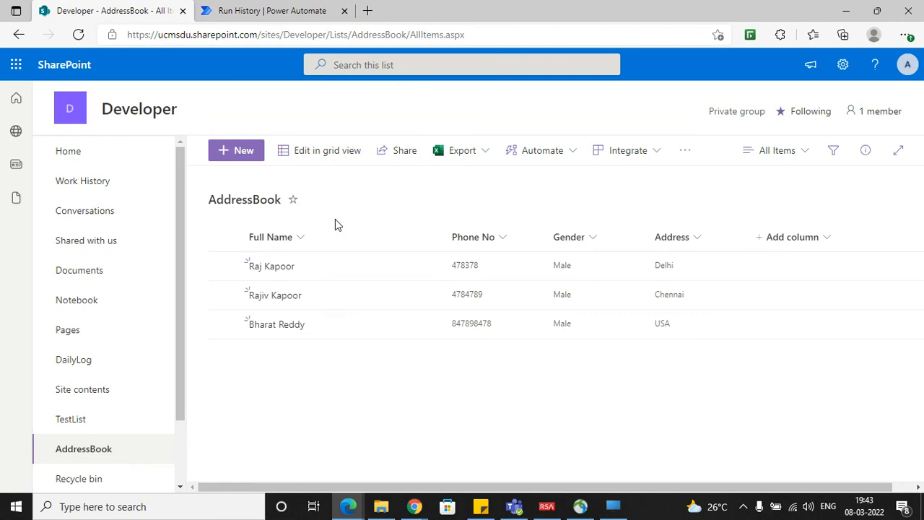
mouse_move(414, 506)
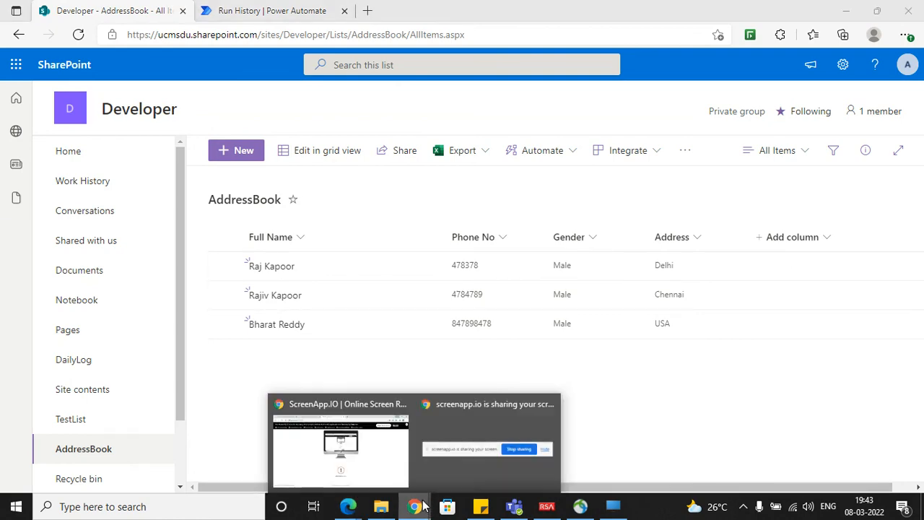